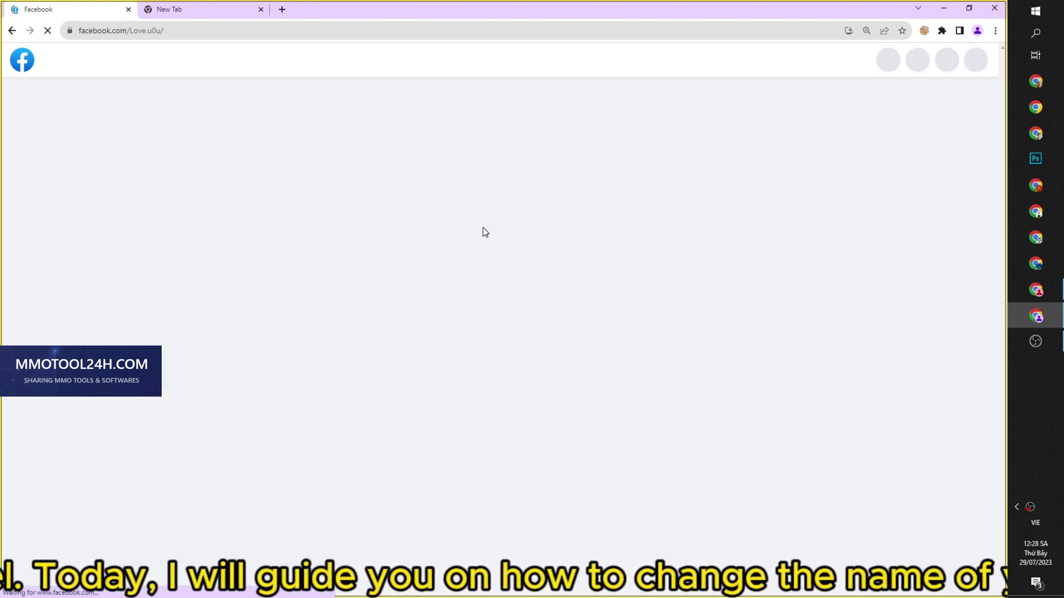
# Scroll to the Page header and highlight, then deselect, the current name أحبك أنت.
pyautogui.scroll(-4, 335, 291)
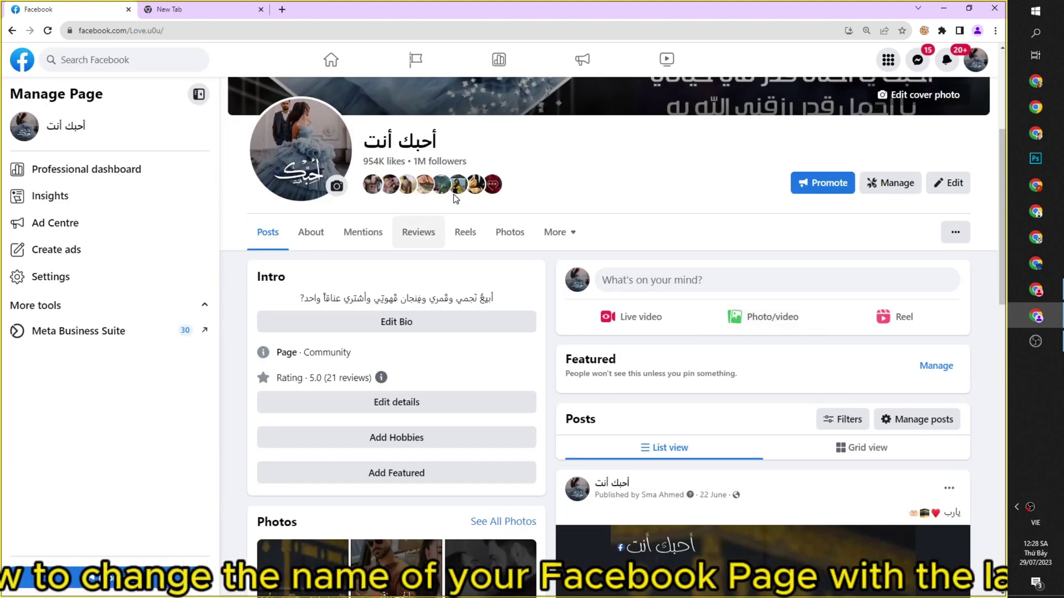
pyautogui.moveTo(444, 140); pyautogui.dragTo(361, 140)
pyautogui.click(513, 153)
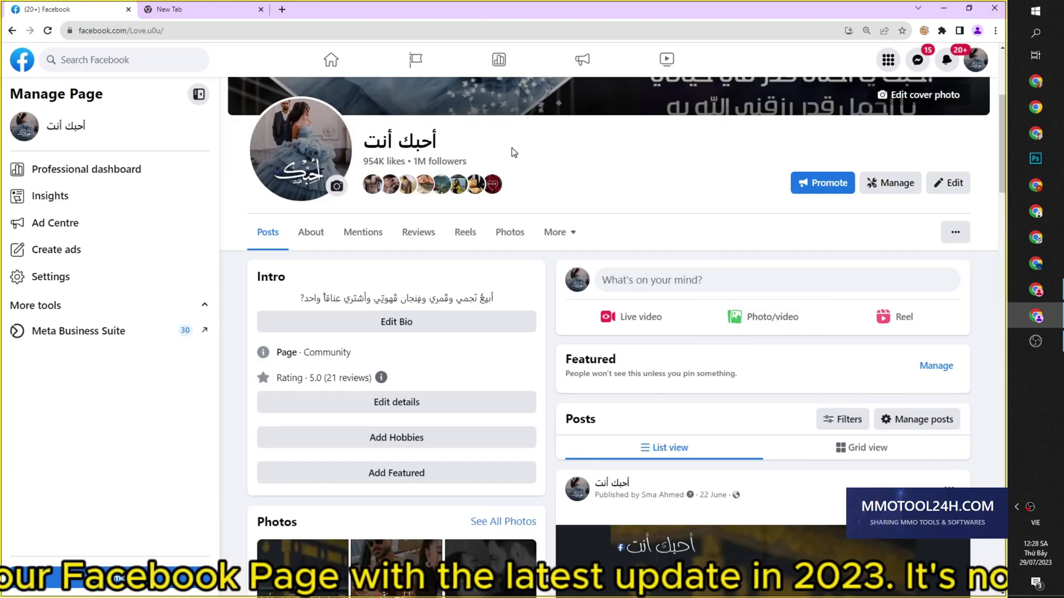
# Open the Page name editor in Settings, noting the 60-day name-change warning.
pyautogui.click(89, 277)
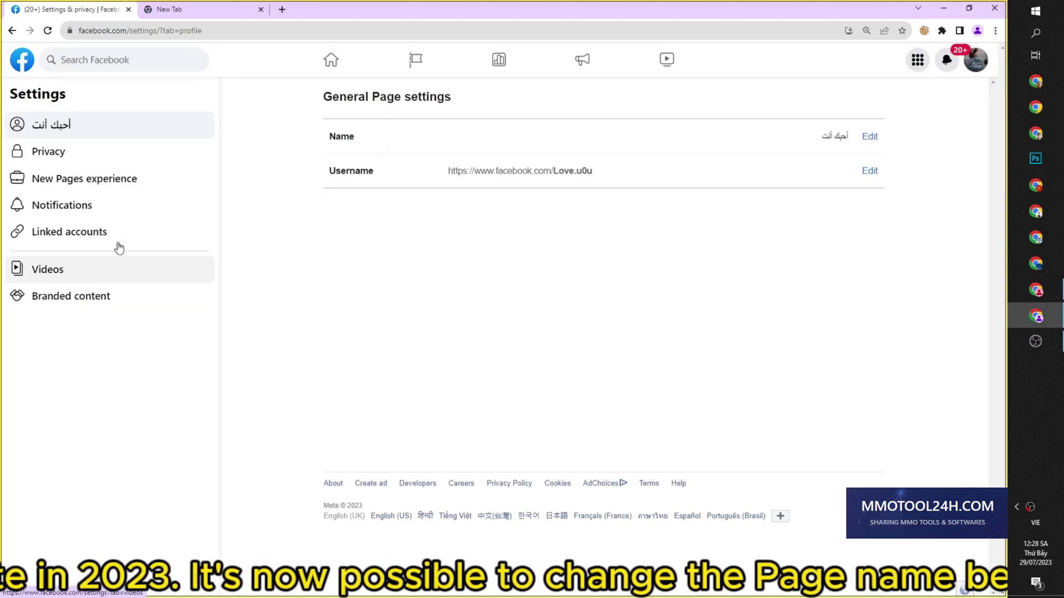
pyautogui.click(843, 146)
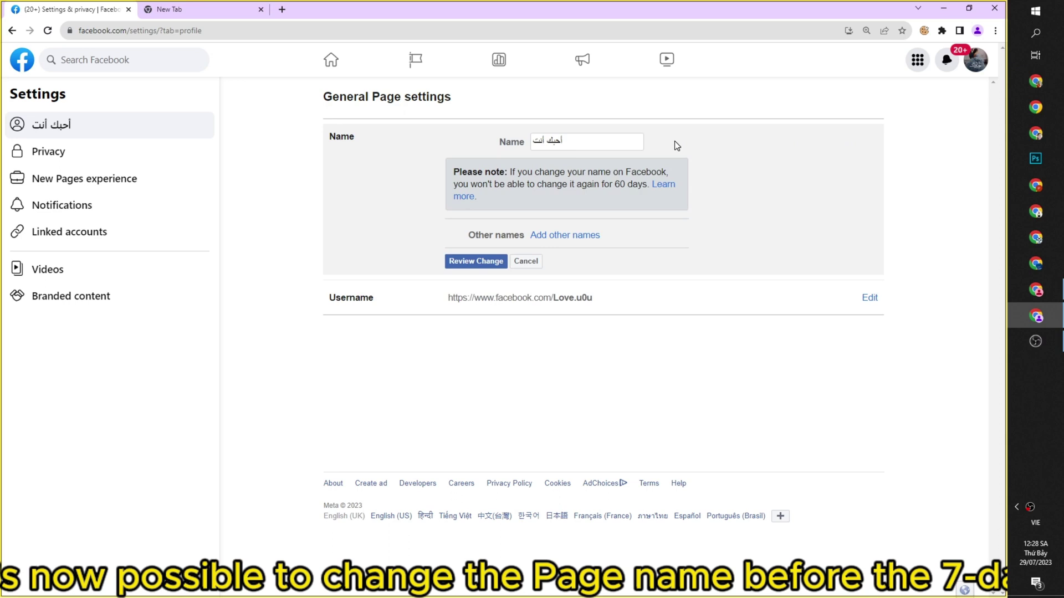
pyautogui.tripleClick(580, 143)
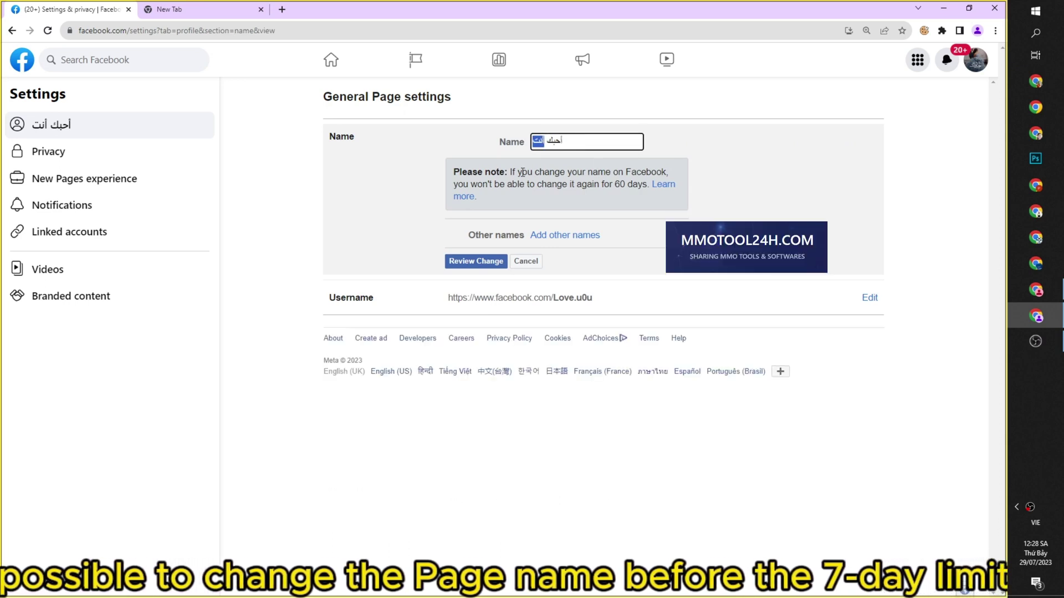
pyautogui.moveTo(509, 172); pyautogui.dragTo(666, 198)
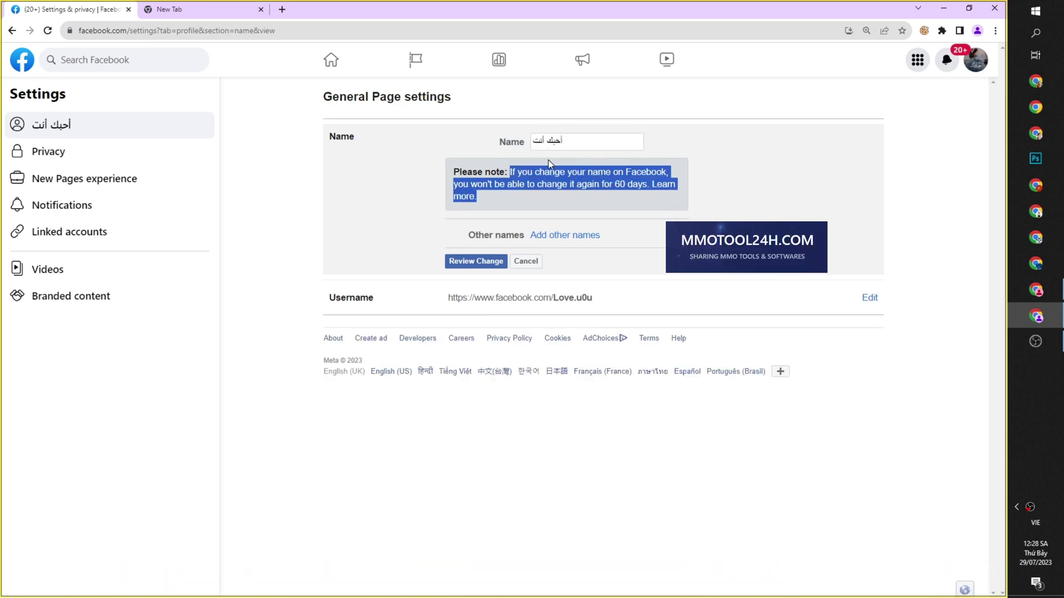
# Replace the old name with 'AI Marketing Wizards' pasted from clipboard history.
pyautogui.tripleClick(562, 136)
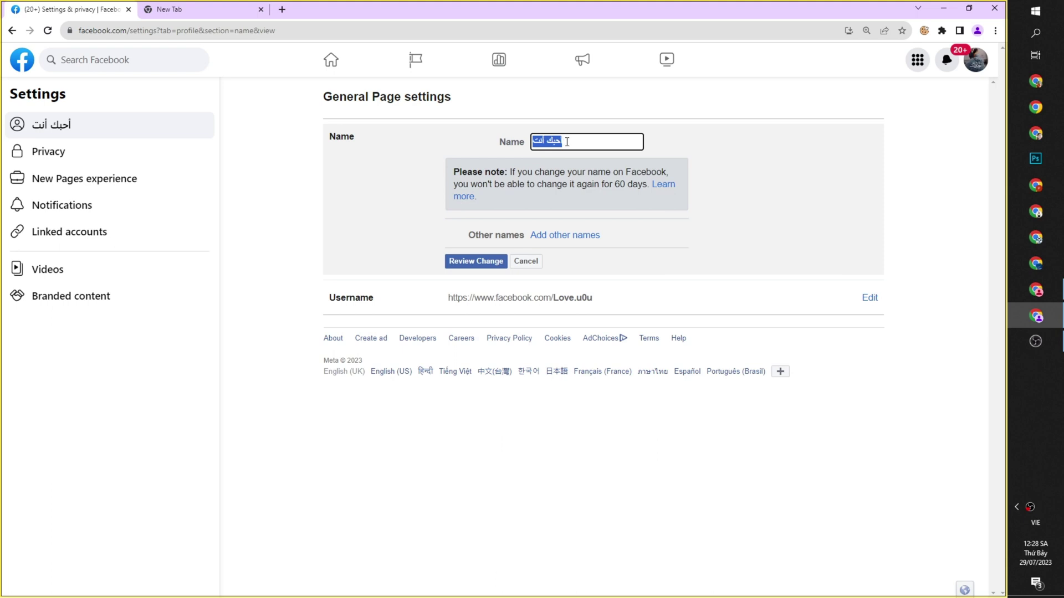
pyautogui.press('super+v')
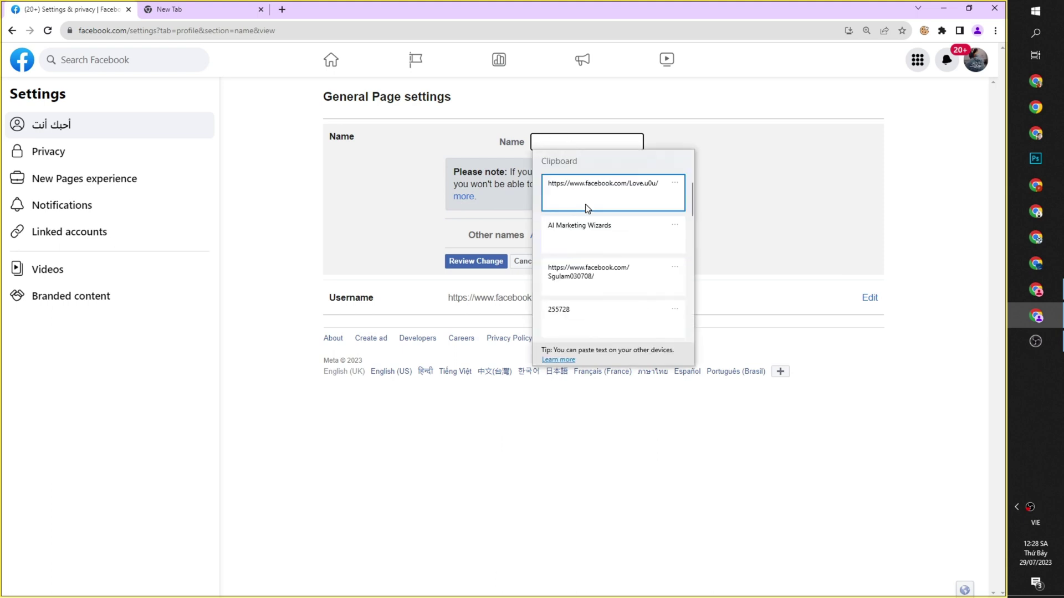
pyautogui.click(596, 236)
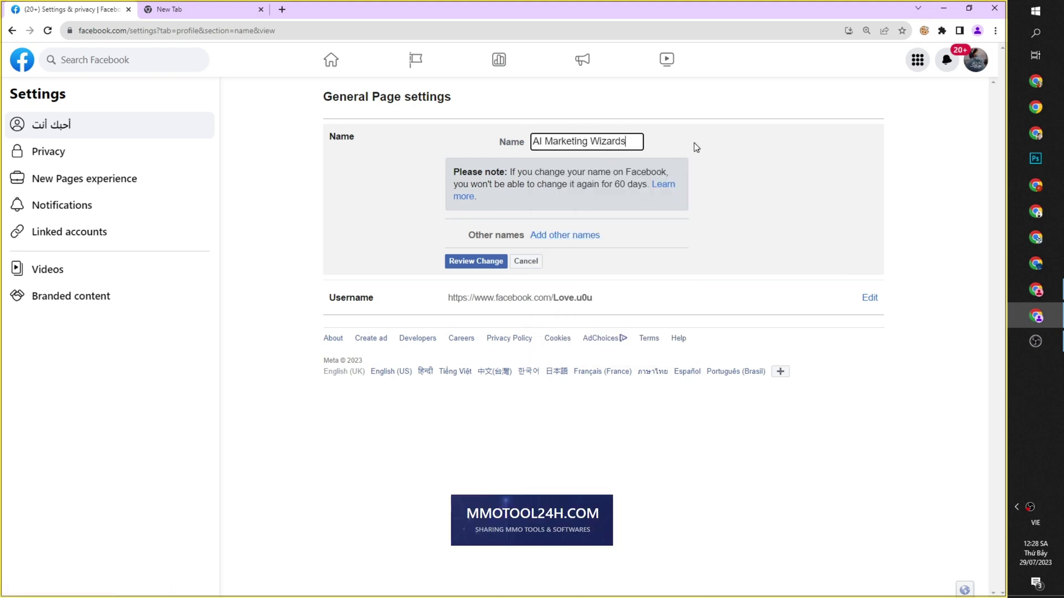
pyautogui.click(578, 183)
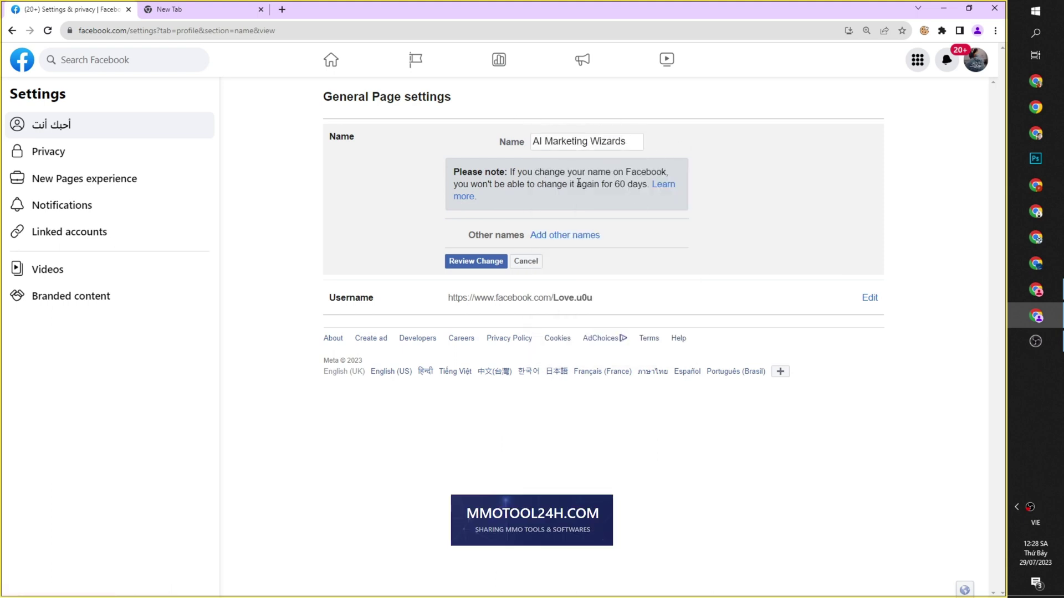
# Review the name change, paste the account password, and request the change.
pyautogui.click(472, 260)
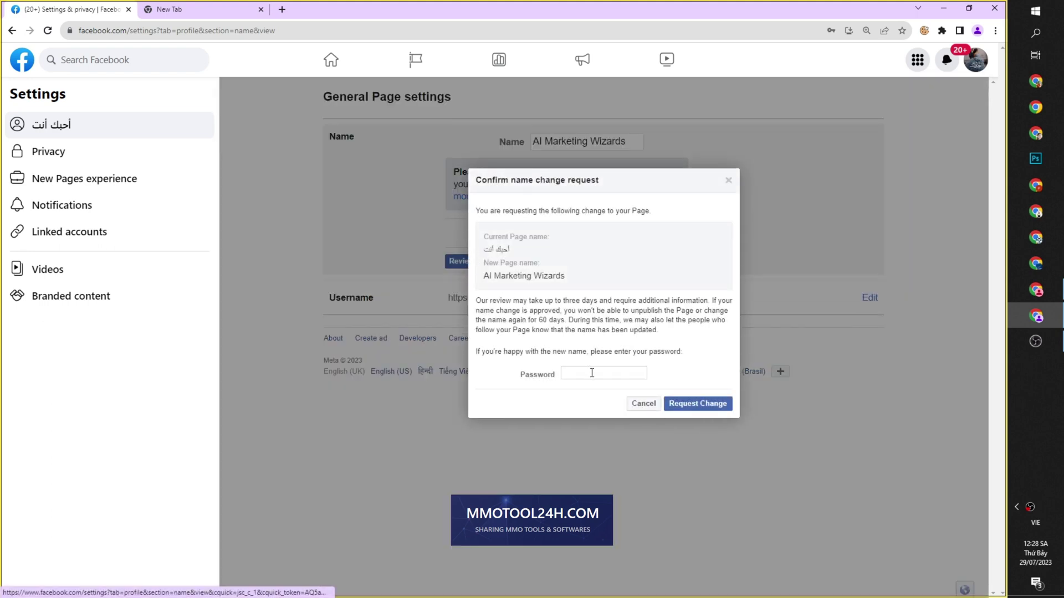
pyautogui.click(592, 373)
pyautogui.press('super+v')
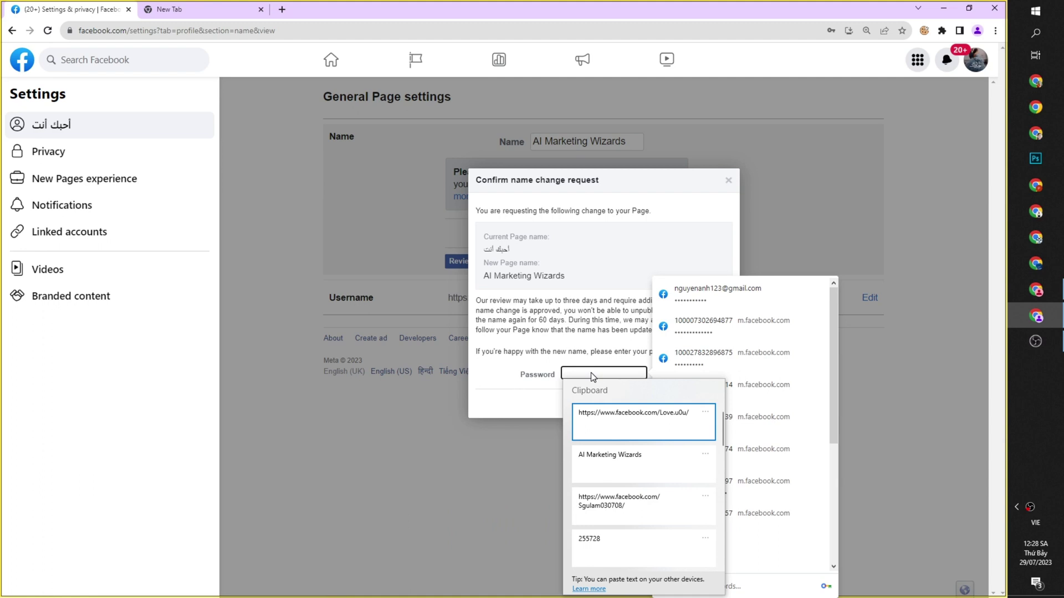
pyautogui.scroll(-2, 643, 450)
pyautogui.scroll(-3, 632, 476)
pyautogui.scroll(3, 629, 480)
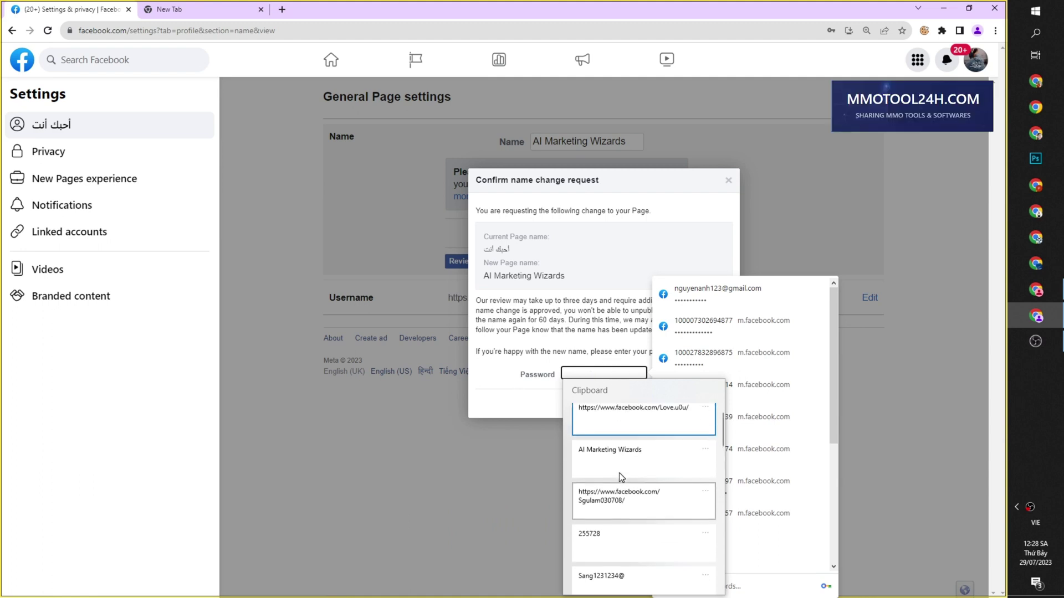
pyautogui.click(626, 579)
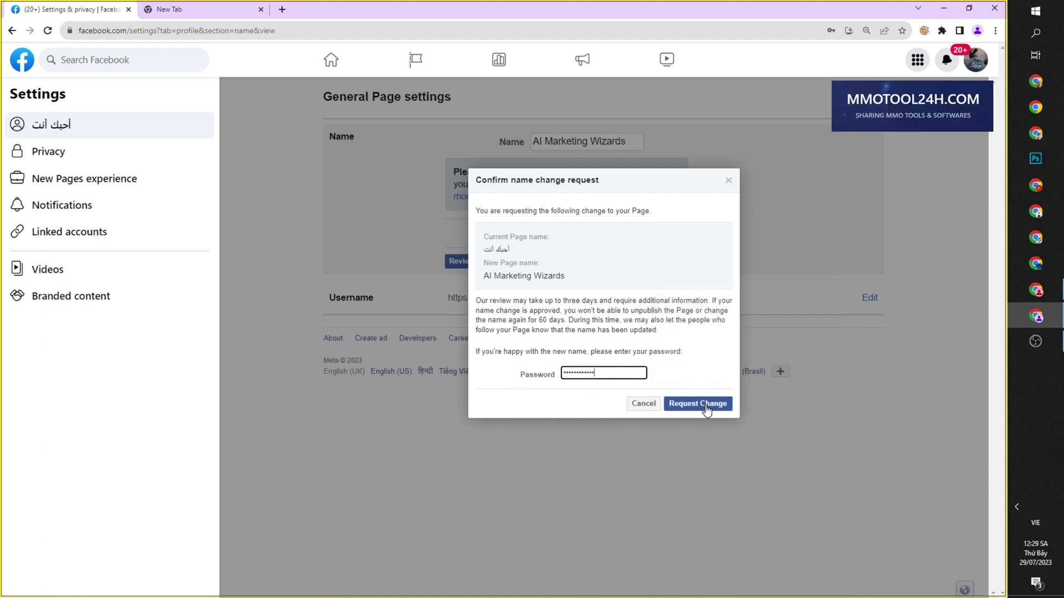
pyautogui.click(706, 405)
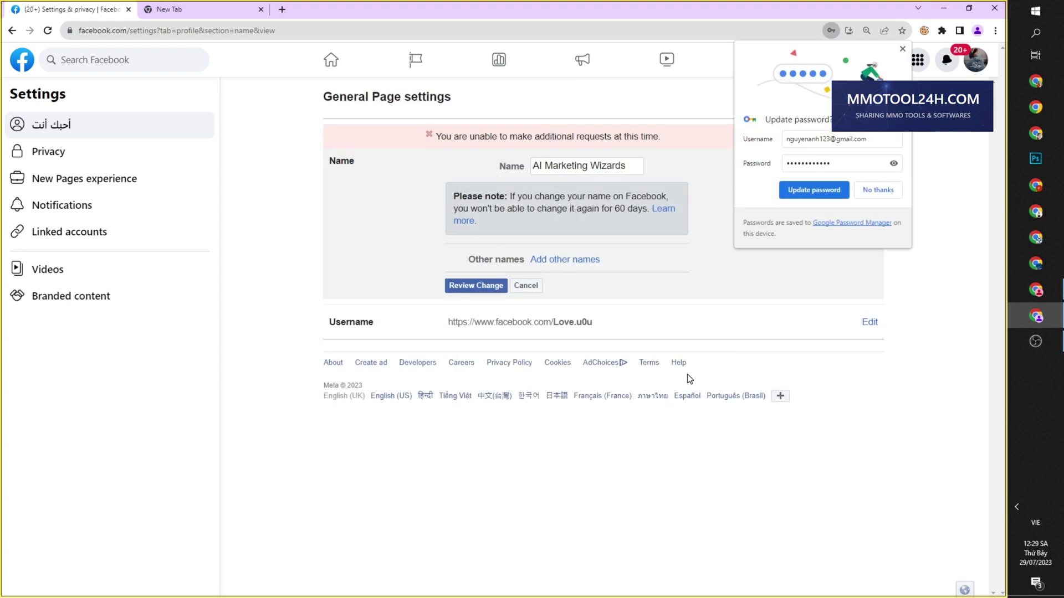
# Decline Chrome's password update and highlight the 'unable to make additional requests' error.
pyautogui.click(875, 195)
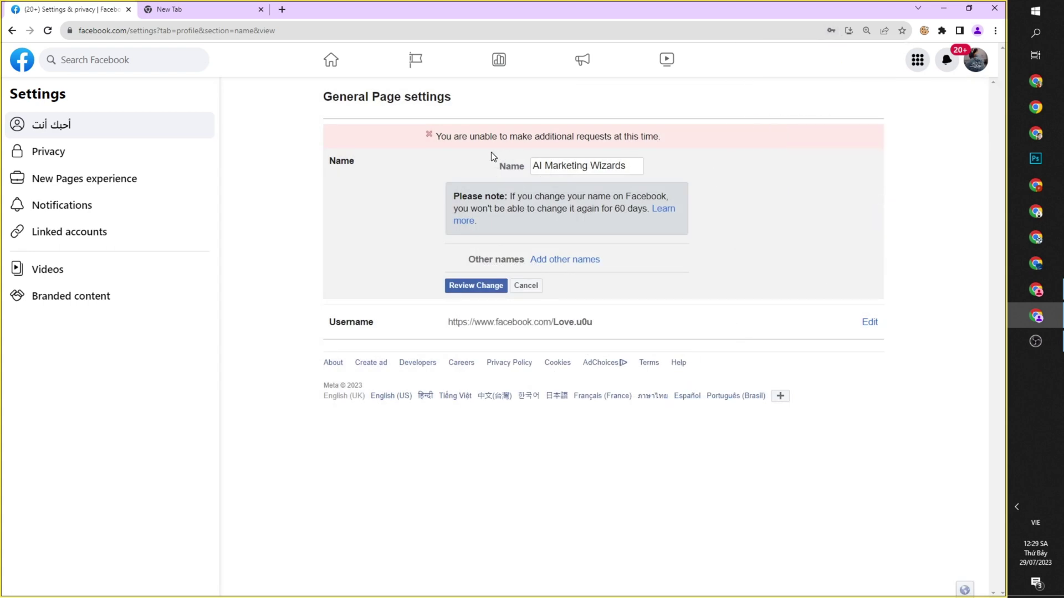
pyautogui.moveTo(438, 137); pyautogui.dragTo(677, 135)
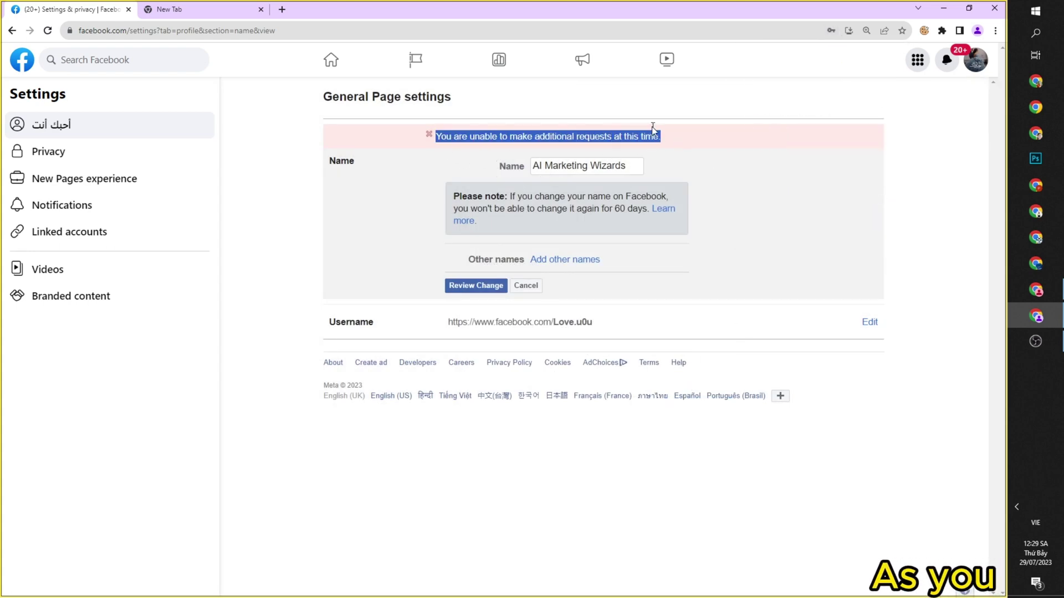
pyautogui.click(580, 134)
pyautogui.doubleClick(580, 134)
pyautogui.click(580, 134)
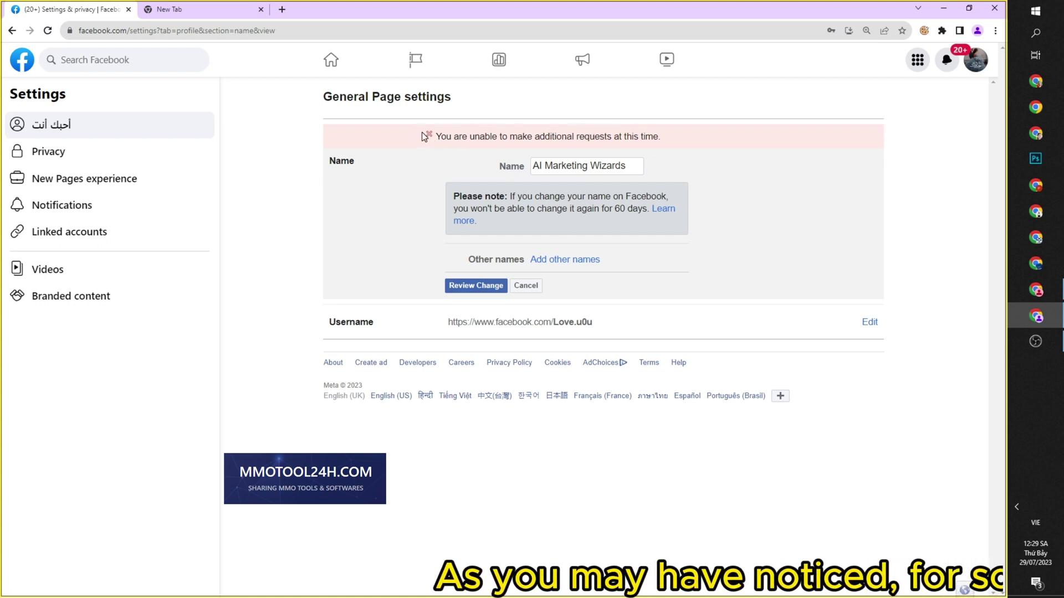
pyautogui.moveTo(435, 137); pyautogui.dragTo(682, 135)
pyautogui.click(652, 132)
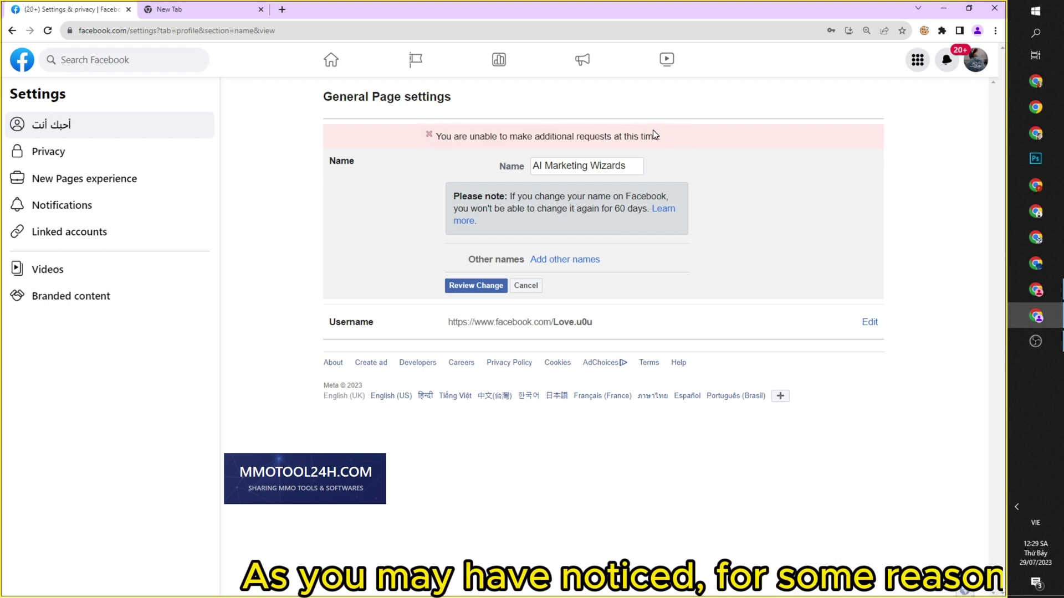
# Reload settings and re-enter 'AI Marketing Wizards' in the Name field, removing a mistyped entry.
pyautogui.click(48, 30)
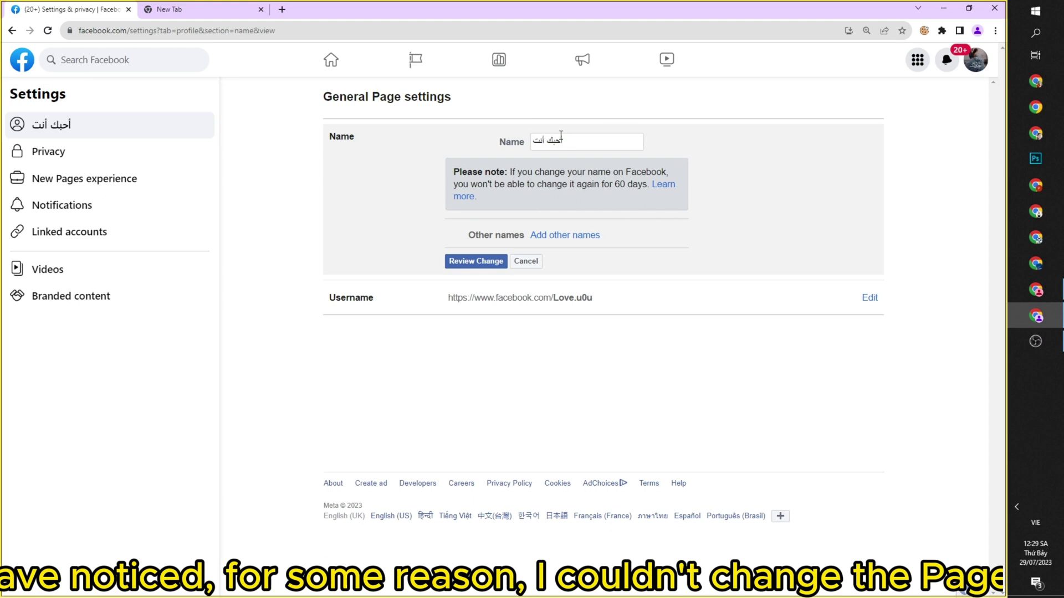
pyautogui.moveTo(562, 141); pyautogui.dragTo(503, 142)
pyautogui.press('BackSpace')
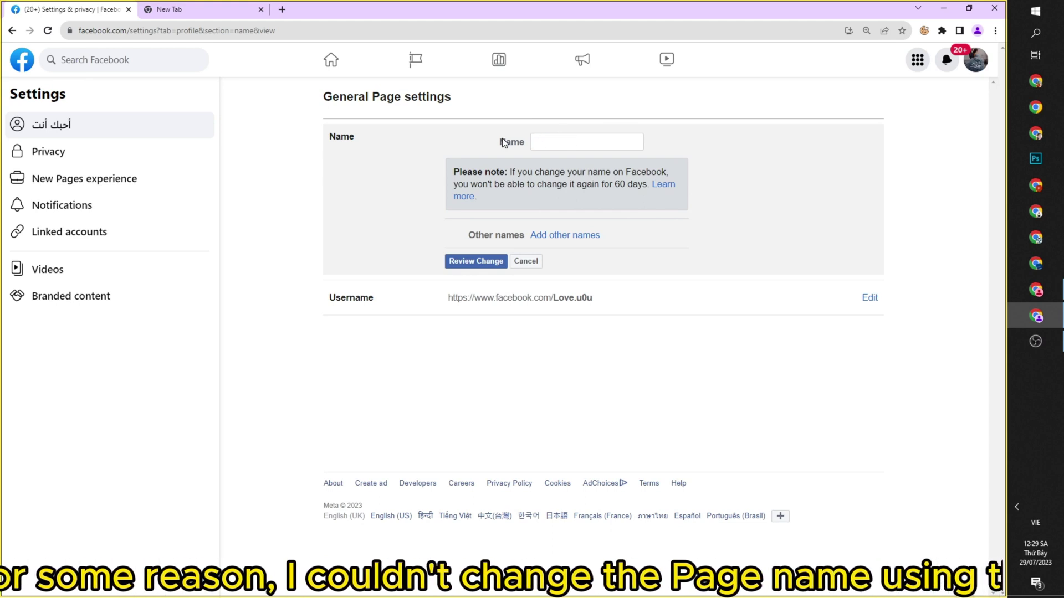
pyautogui.doubleClick(583, 141)
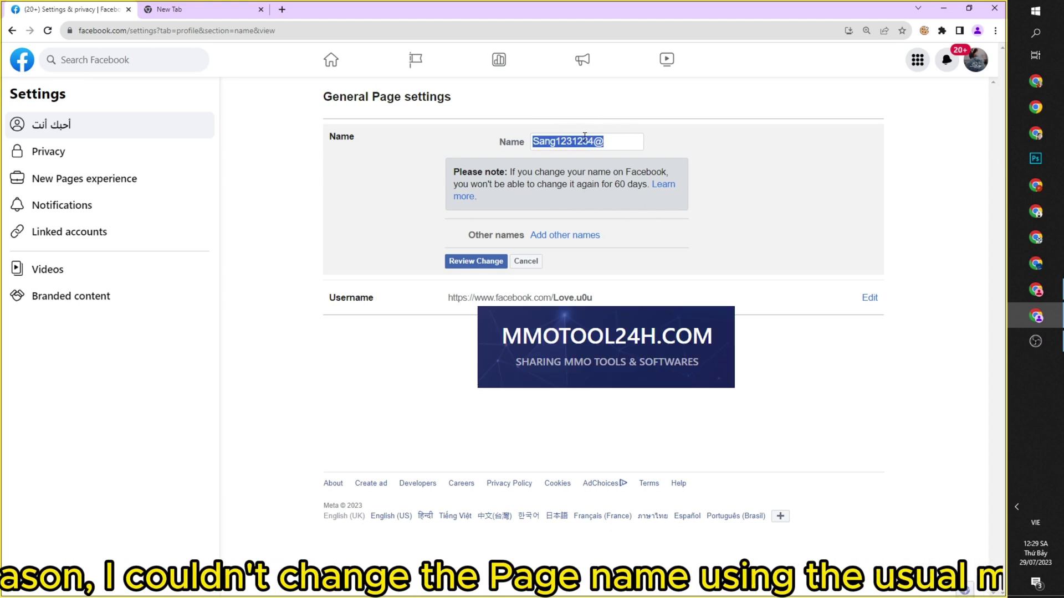
pyautogui.press('BackSpace')
pyautogui.press('super+v')
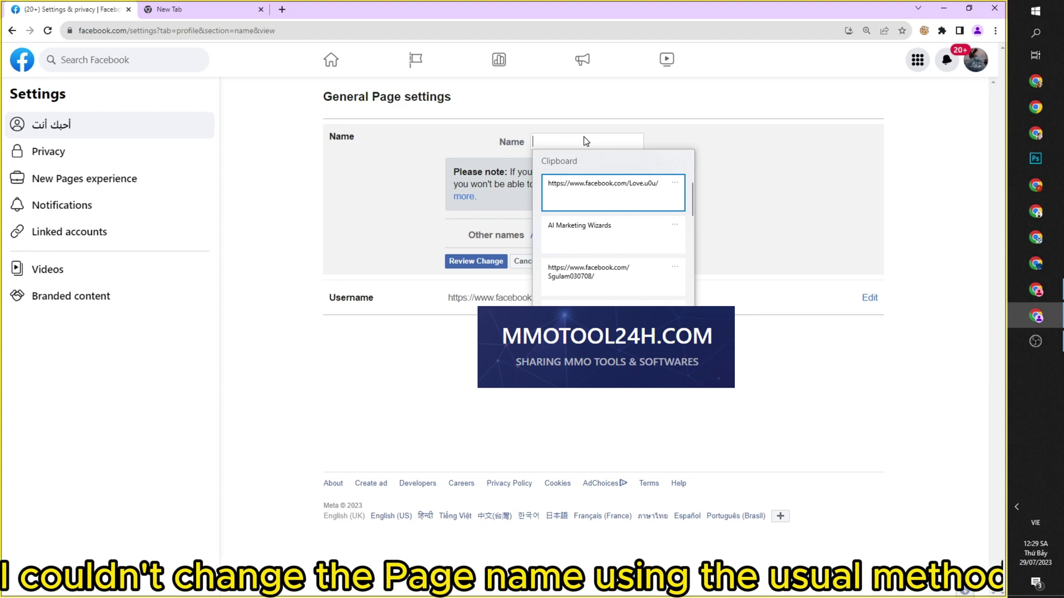
pyautogui.click(592, 239)
# Review the change, fill the password from clipboard history, and resubmit the request.
pyautogui.click(475, 262)
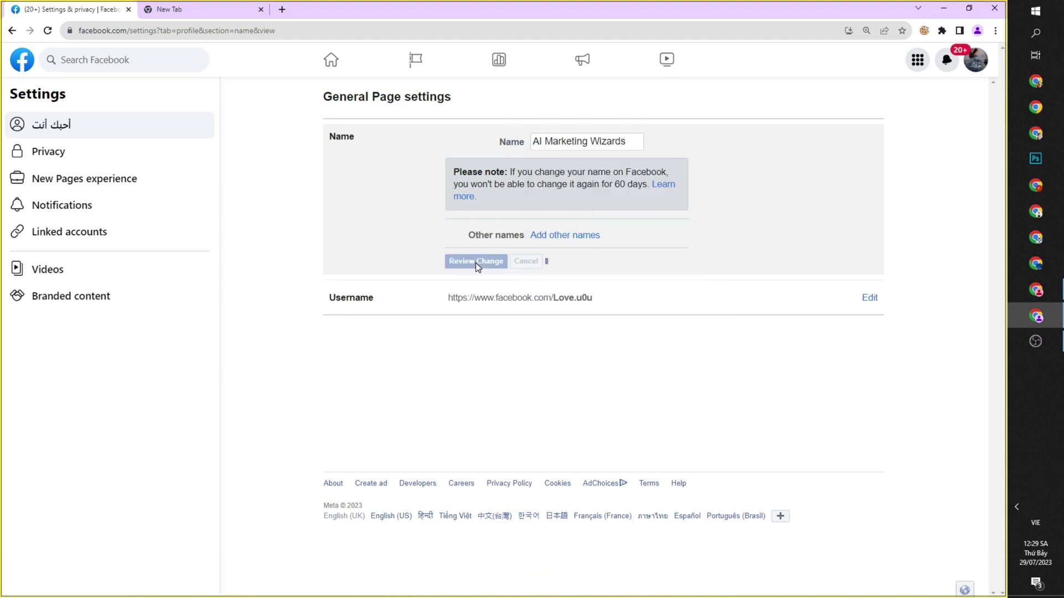
pyautogui.click(613, 375)
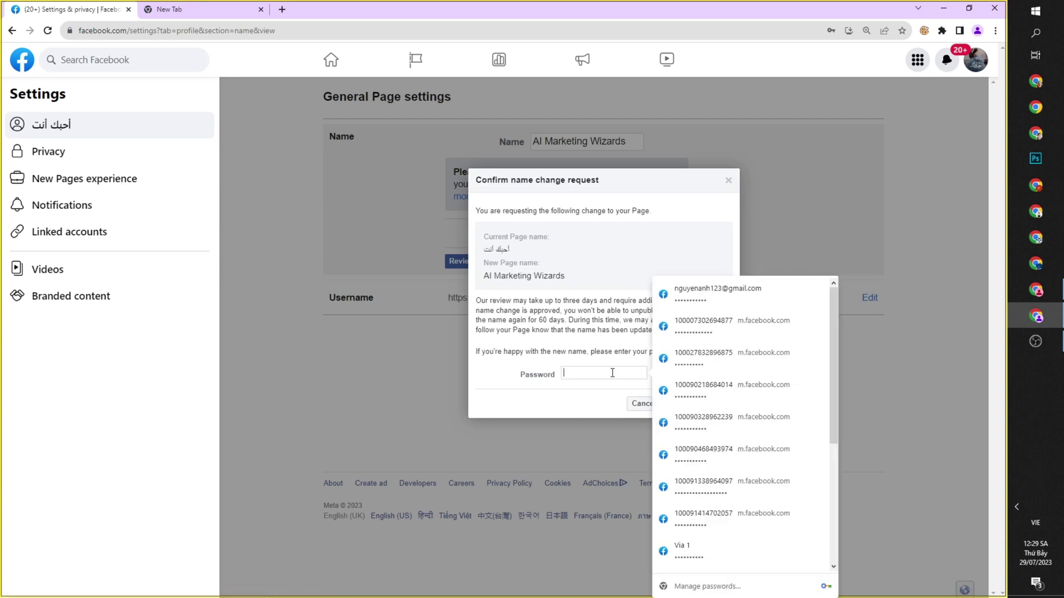
pyautogui.press('Down')
pyautogui.press('Return')
pyautogui.doubleClick(614, 373)
pyautogui.press('super+v')
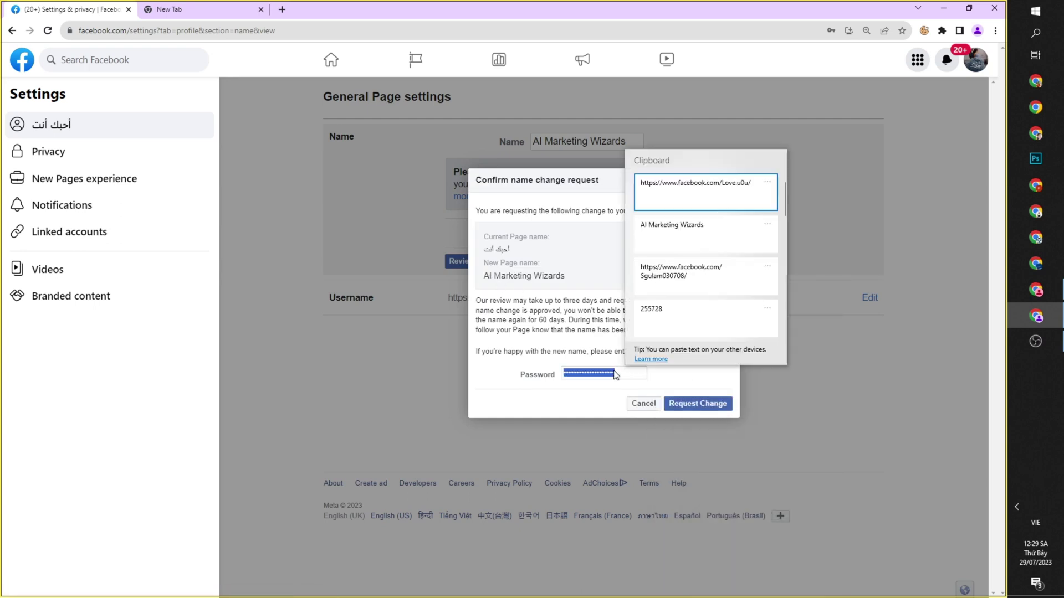
pyautogui.click(670, 194)
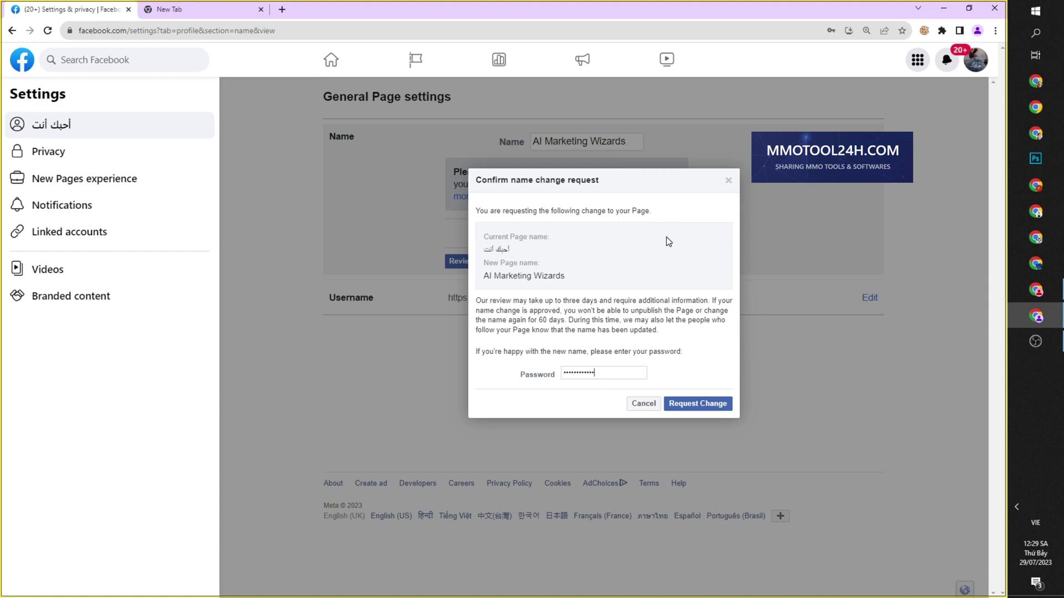
pyautogui.click(699, 405)
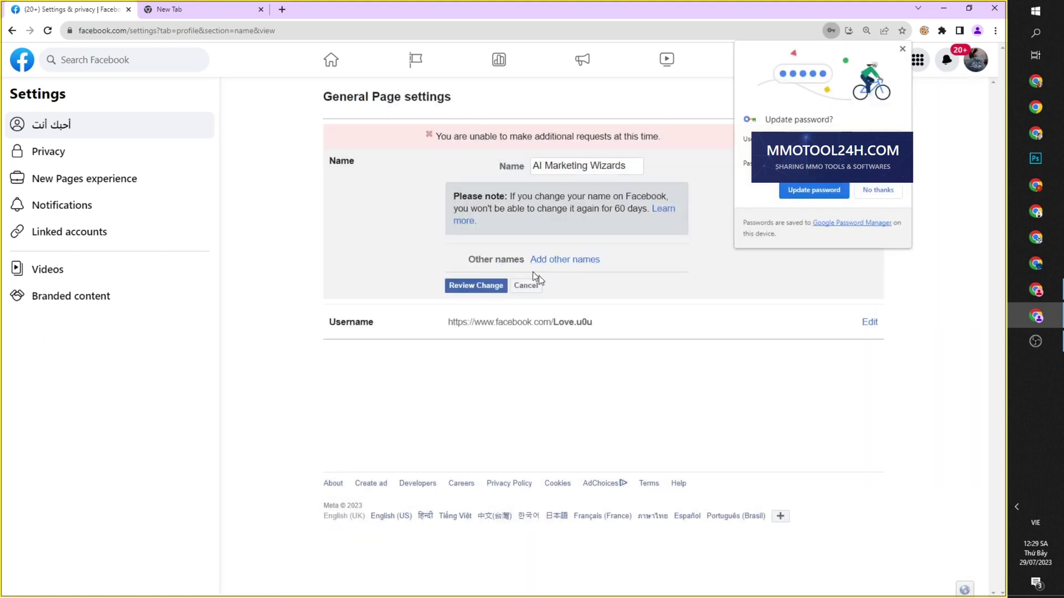
# Decline updating the saved password and highlight the repeated refusal error.
pyautogui.click(878, 190)
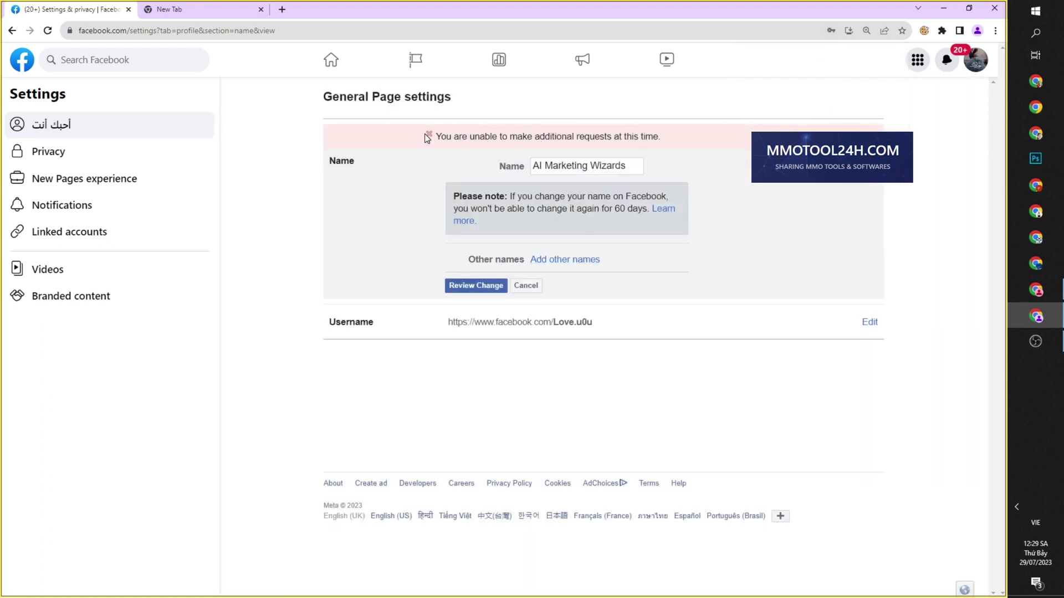
pyautogui.moveTo(427, 137); pyautogui.dragTo(677, 138)
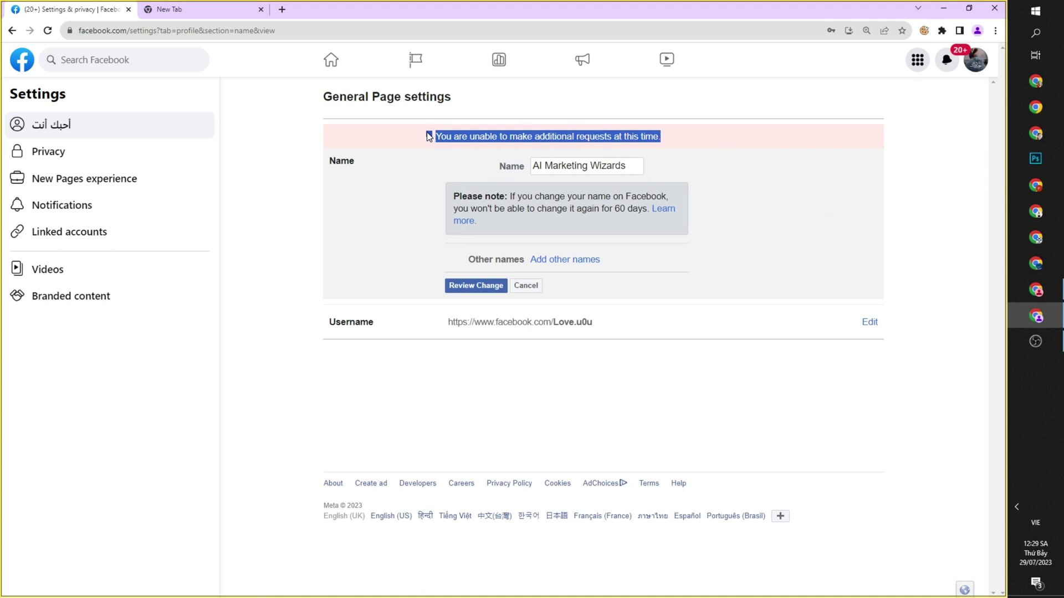
pyautogui.click(468, 134)
pyautogui.moveTo(425, 136); pyautogui.dragTo(647, 136)
pyautogui.click(49, 31)
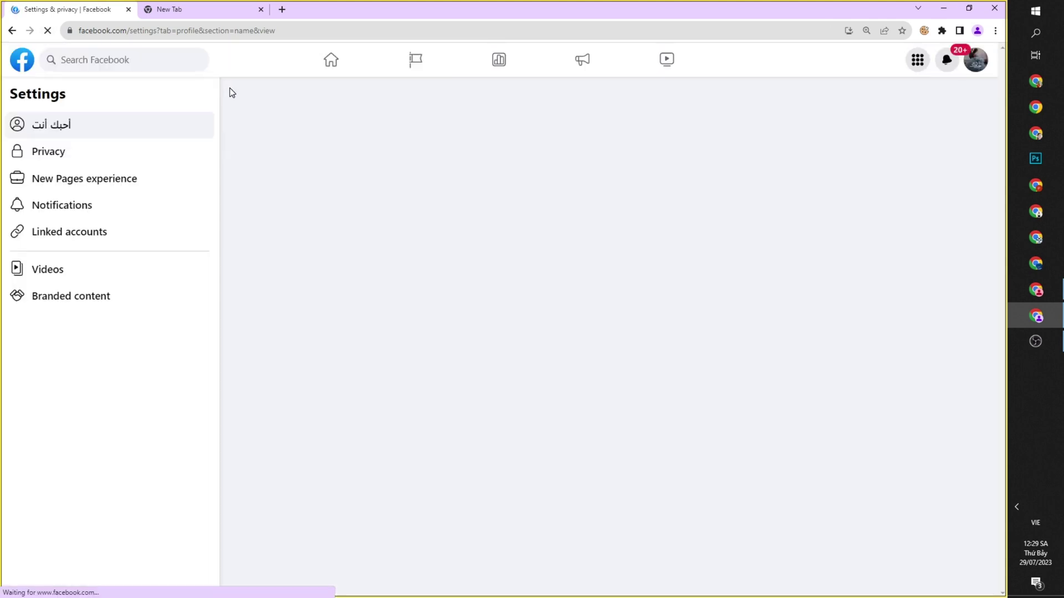
pyautogui.click(974, 62)
pyautogui.click(868, 100)
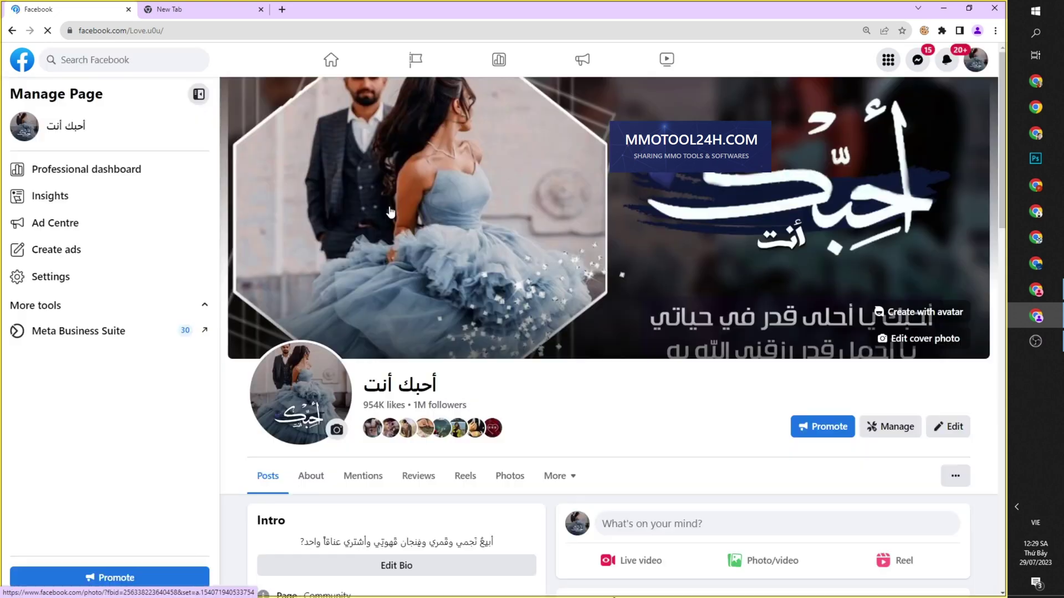
pyautogui.scroll(-4, 391, 211)
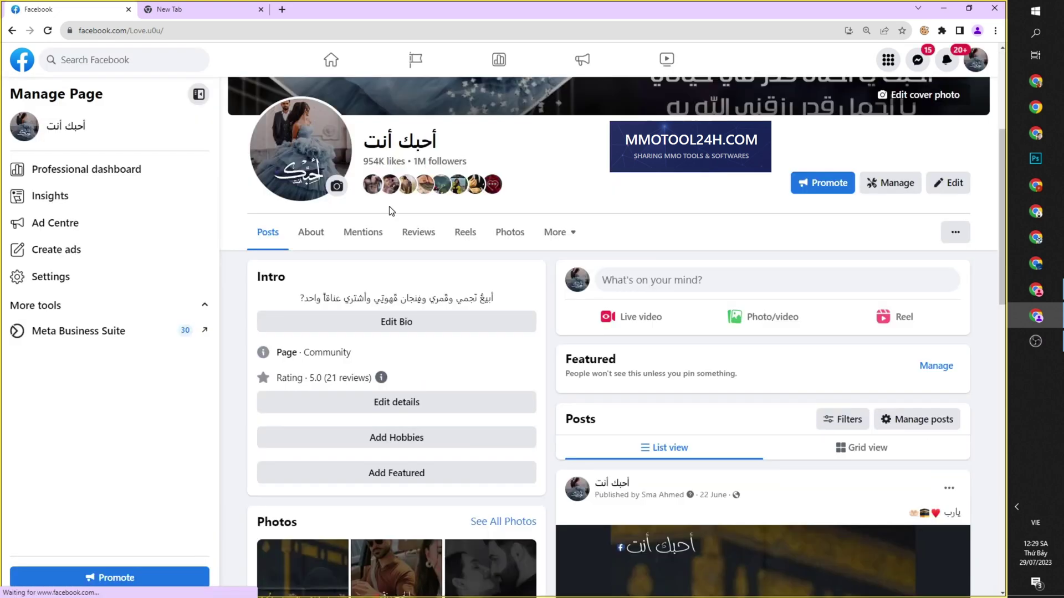
pyautogui.click(433, 164)
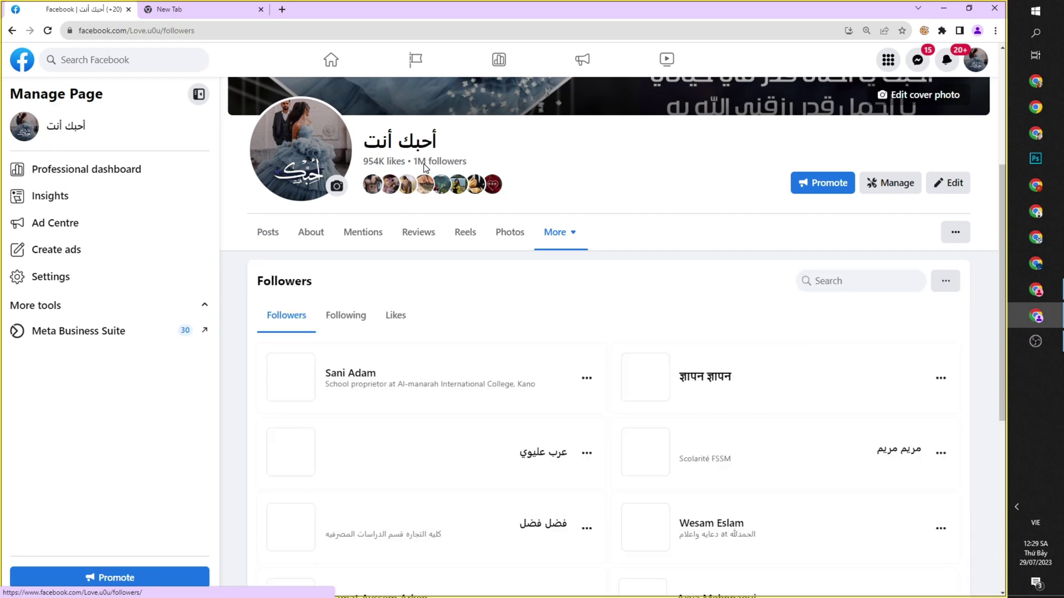
pyautogui.click(276, 232)
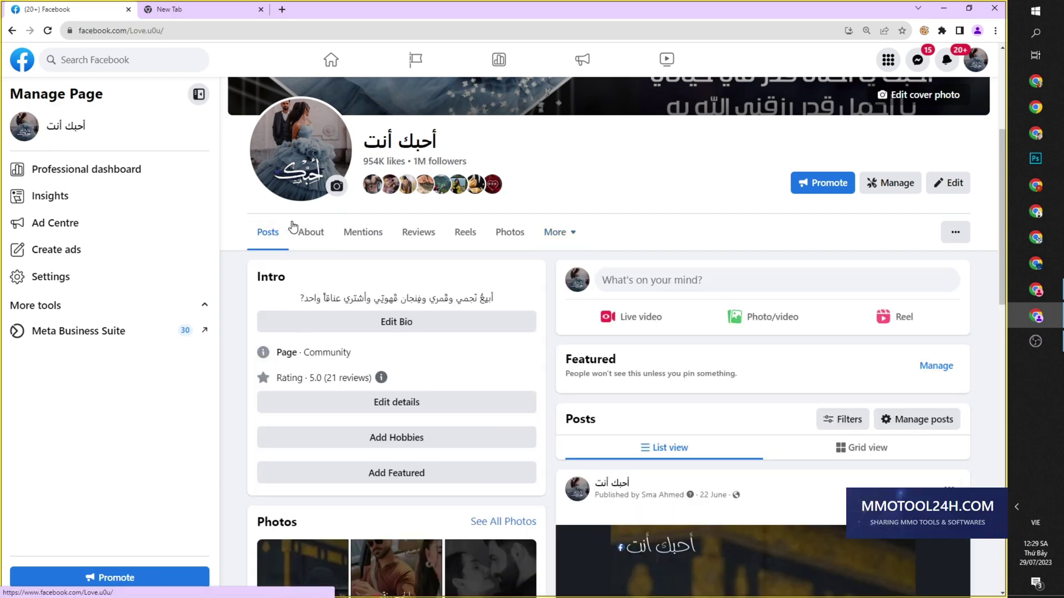
pyautogui.scroll(5, 332, 221)
# Load mmotool24h.com in the empty new tab.
pyautogui.click(211, 8)
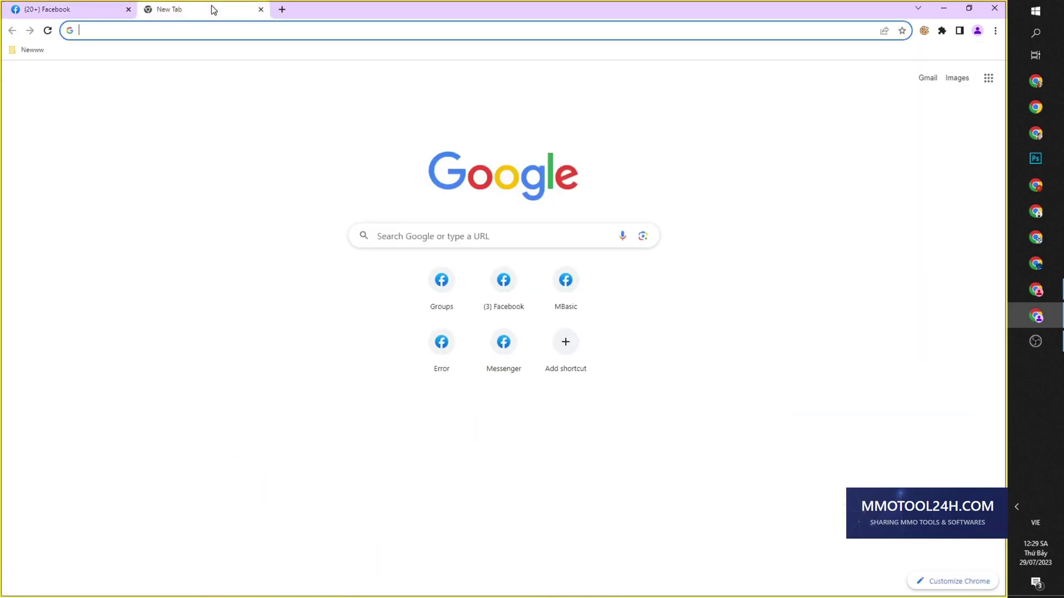
pyautogui.click(209, 26)
pyautogui.write('mmot')
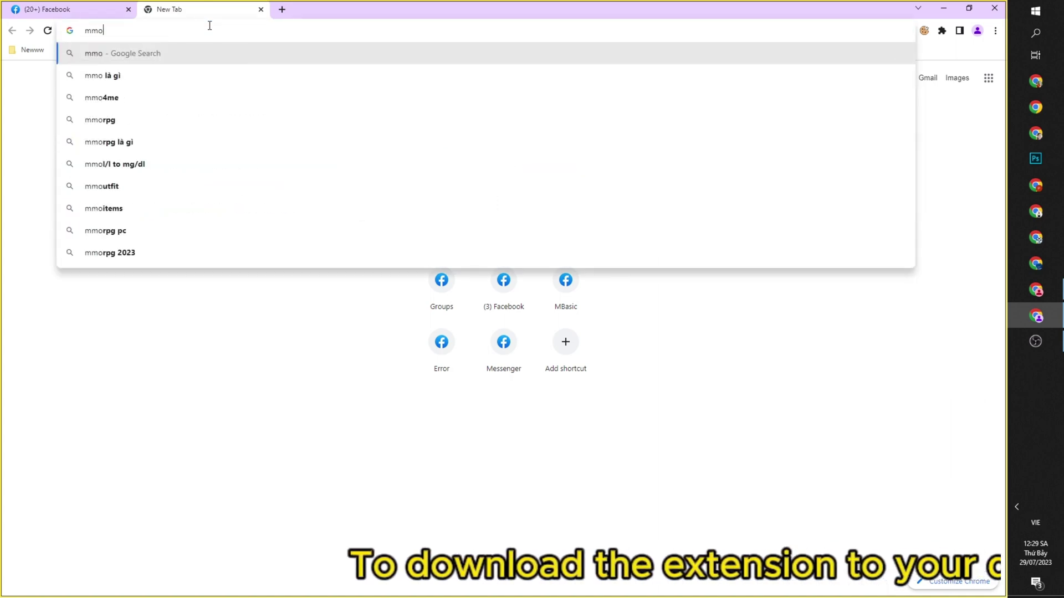
pyautogui.write('ool24')
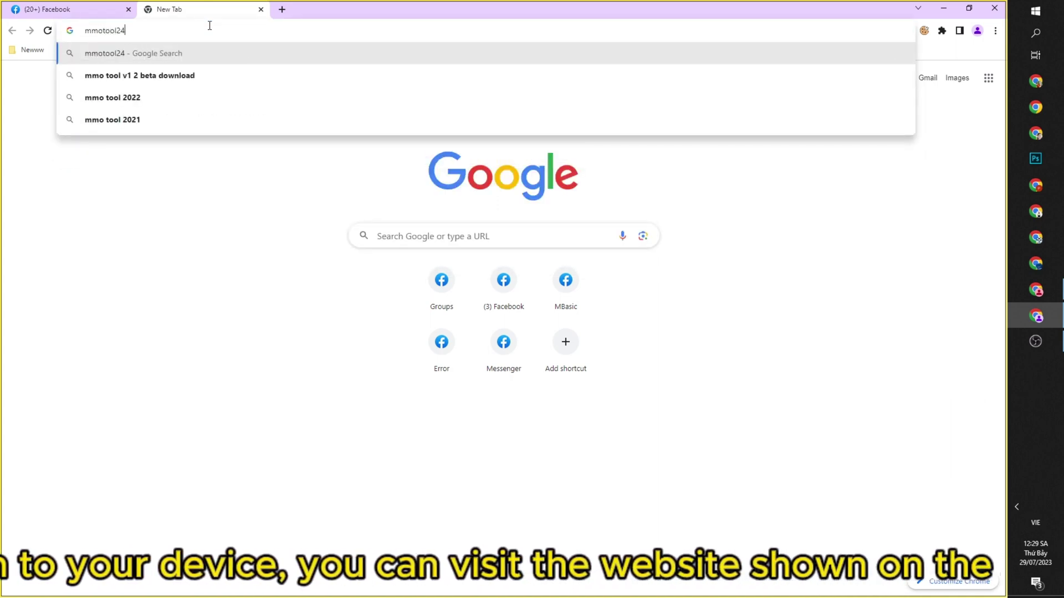
pyautogui.write('h.com')
pyautogui.press('Return')
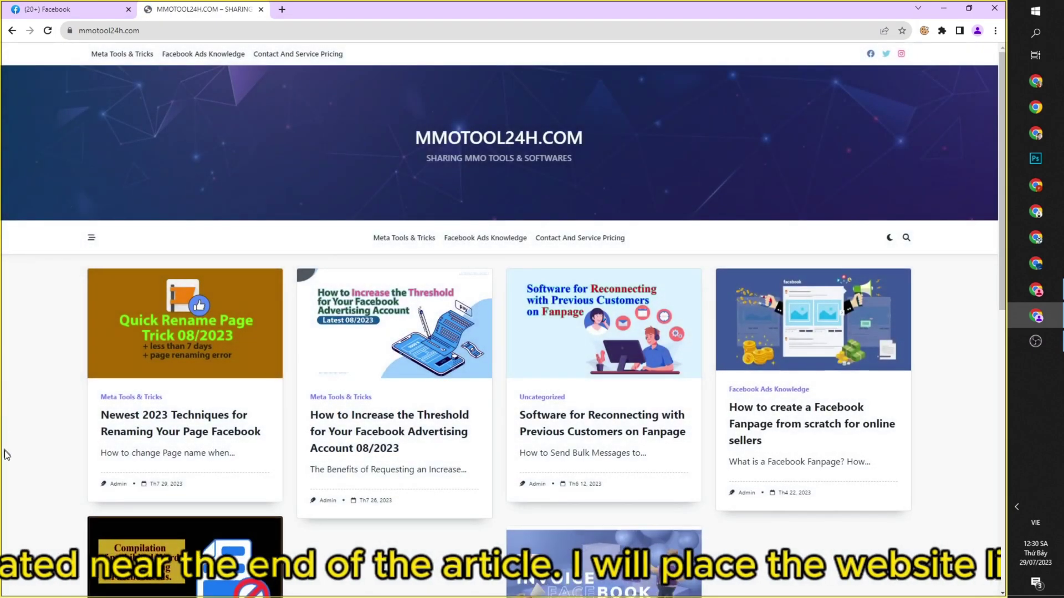
pyautogui.moveTo(415, 137); pyautogui.dragTo(696, 136)
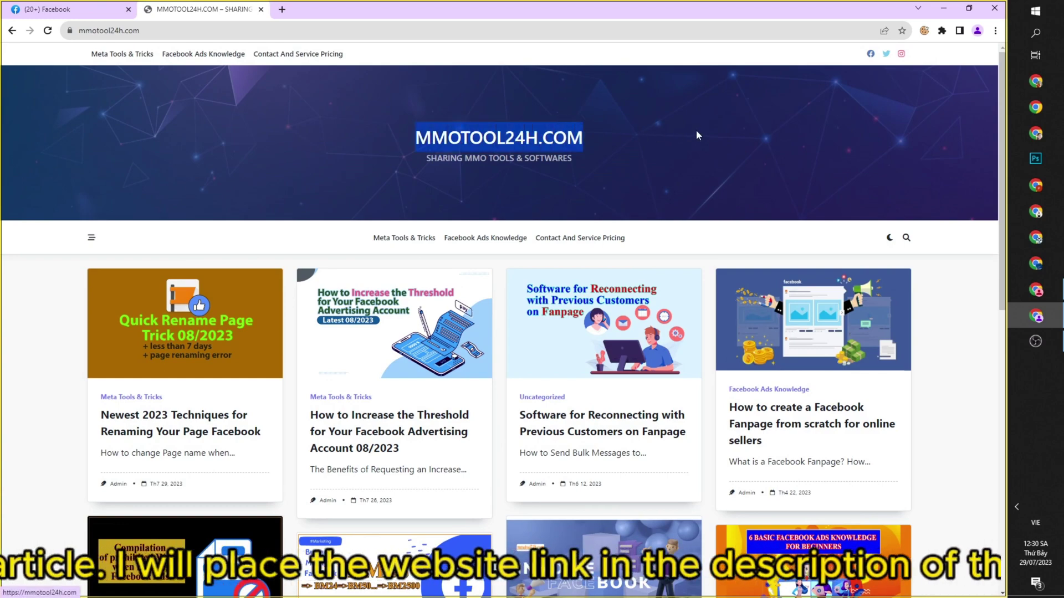
pyautogui.click(421, 133)
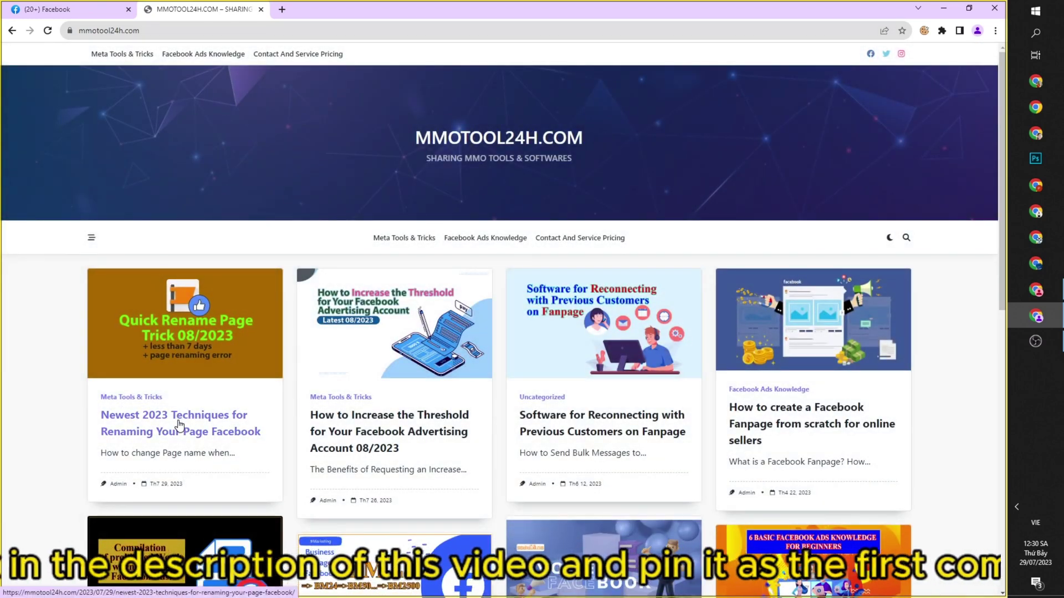
# Open the 'Newest 2023 Techniques for Renaming Your Page Facebook' article and scroll to its download link.
pyautogui.click(178, 424)
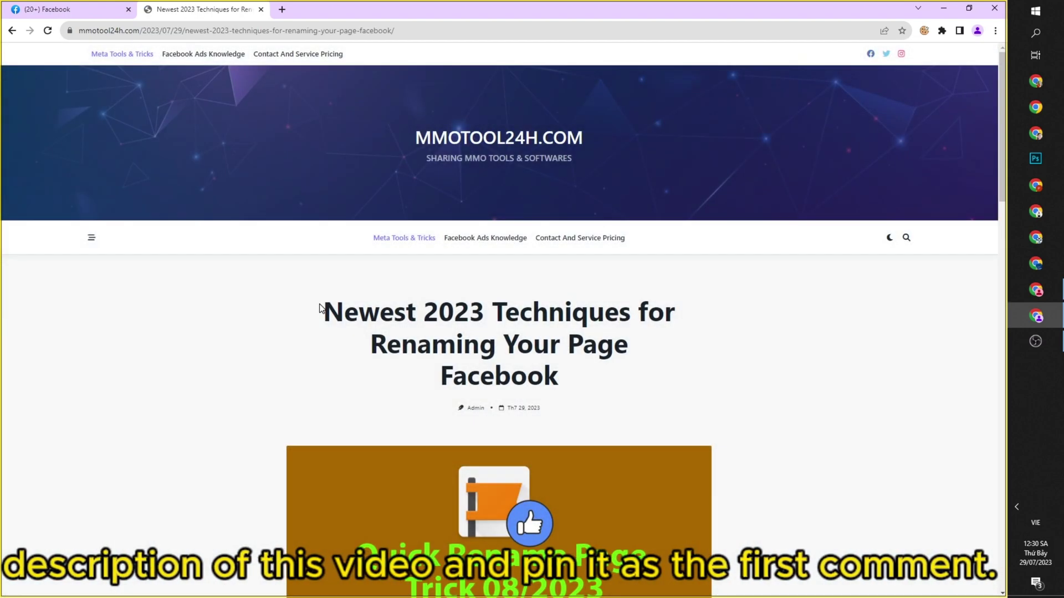
pyautogui.moveTo(320, 308); pyautogui.dragTo(611, 377)
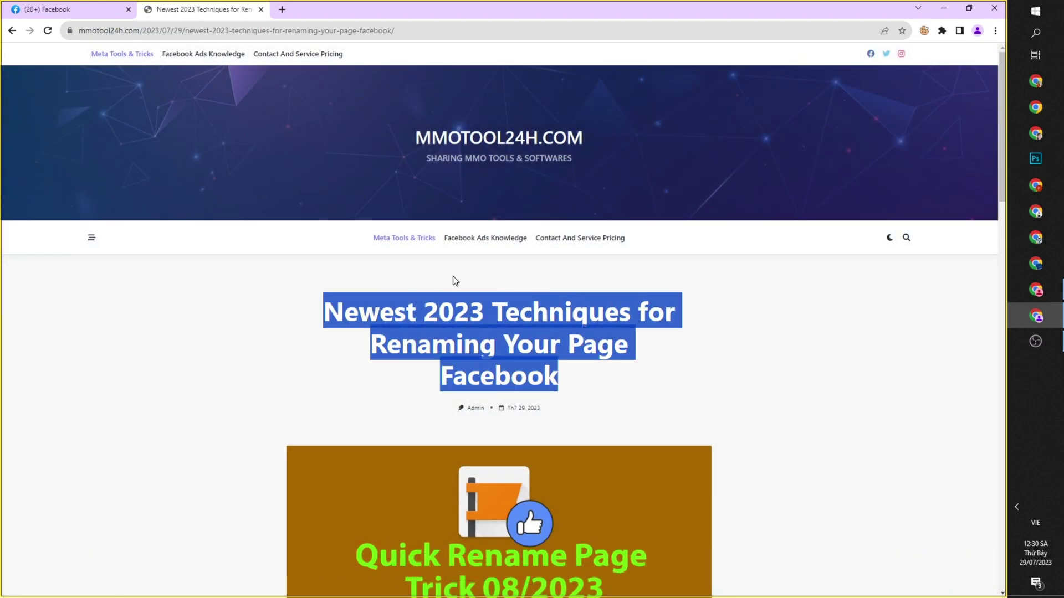
pyautogui.scroll(-5, 448, 291)
pyautogui.scroll(-5, 499, 241)
pyautogui.scroll(5, 477, 244)
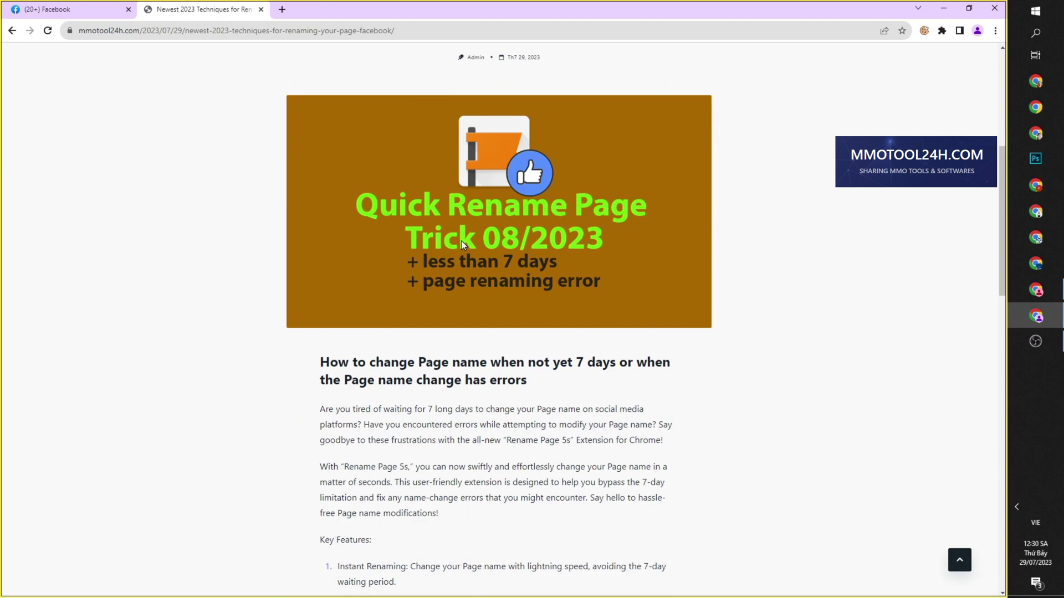
pyautogui.moveTo(324, 354); pyautogui.dragTo(611, 410)
pyautogui.scroll(-5, 576, 383)
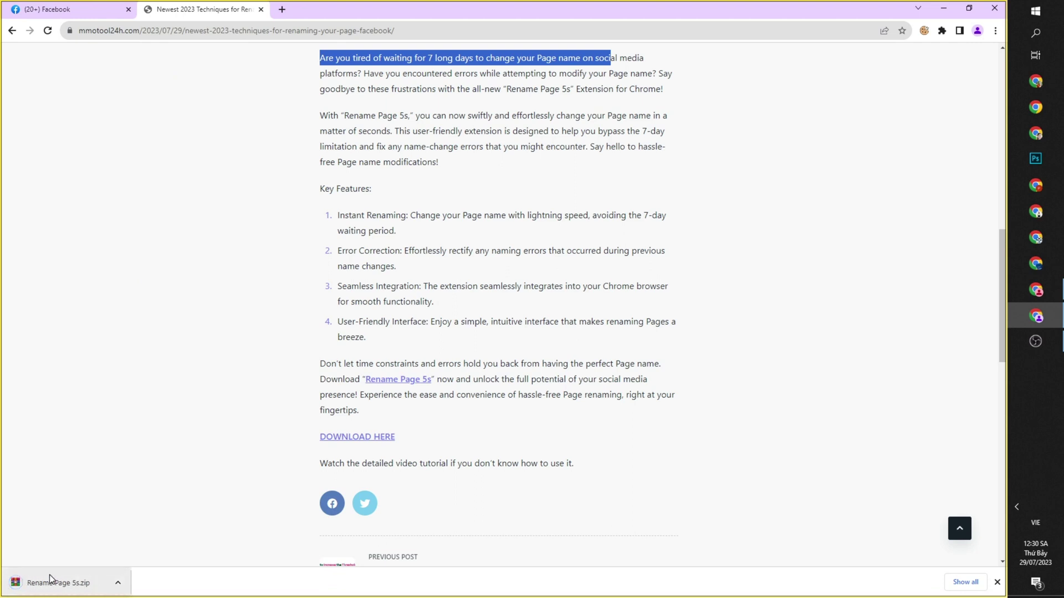
# Show Rename Page 5s.zip in its folder, extract it there, and return to Chrome.
pyautogui.click(117, 583)
pyautogui.click(118, 583)
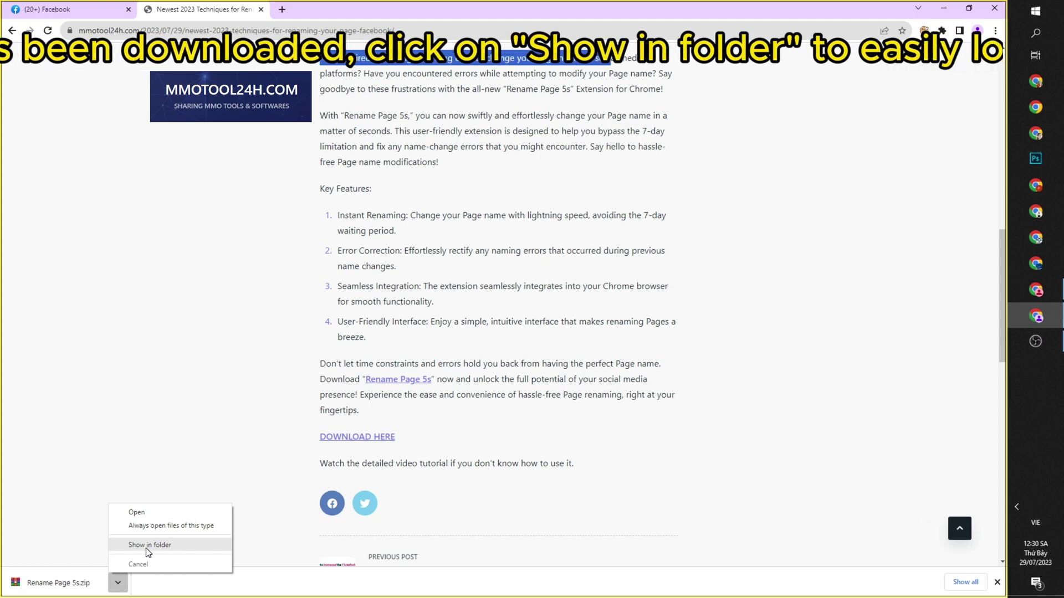
pyautogui.click(167, 549)
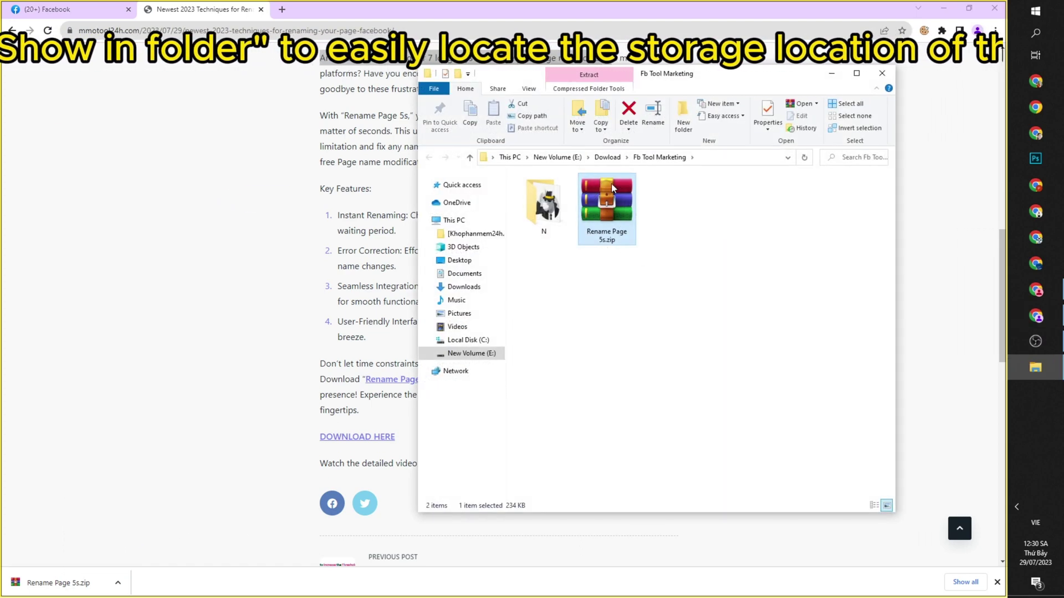
pyautogui.rightClick(609, 201)
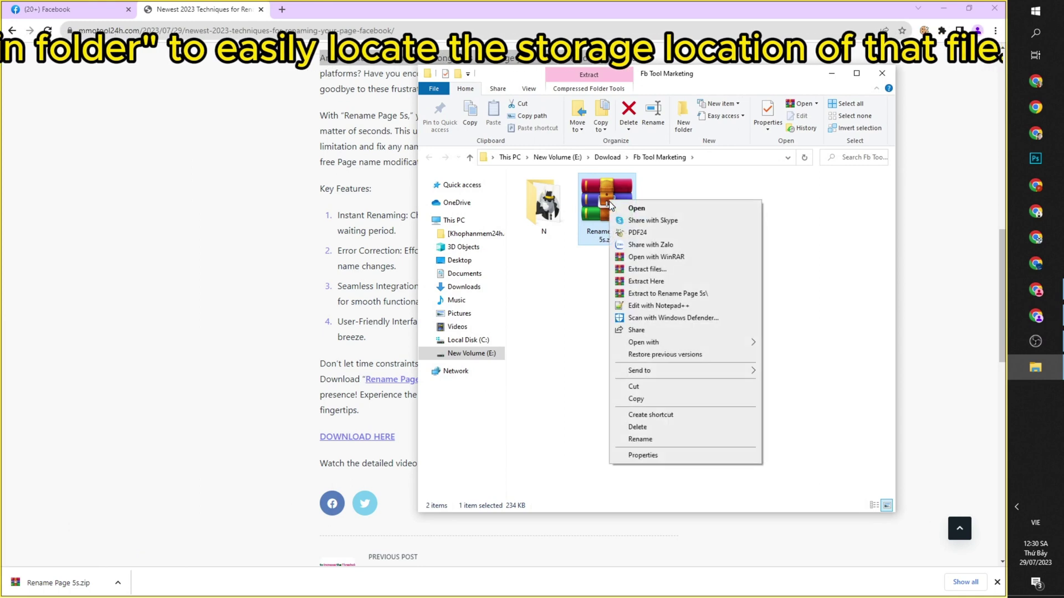
pyautogui.rightClick(594, 192)
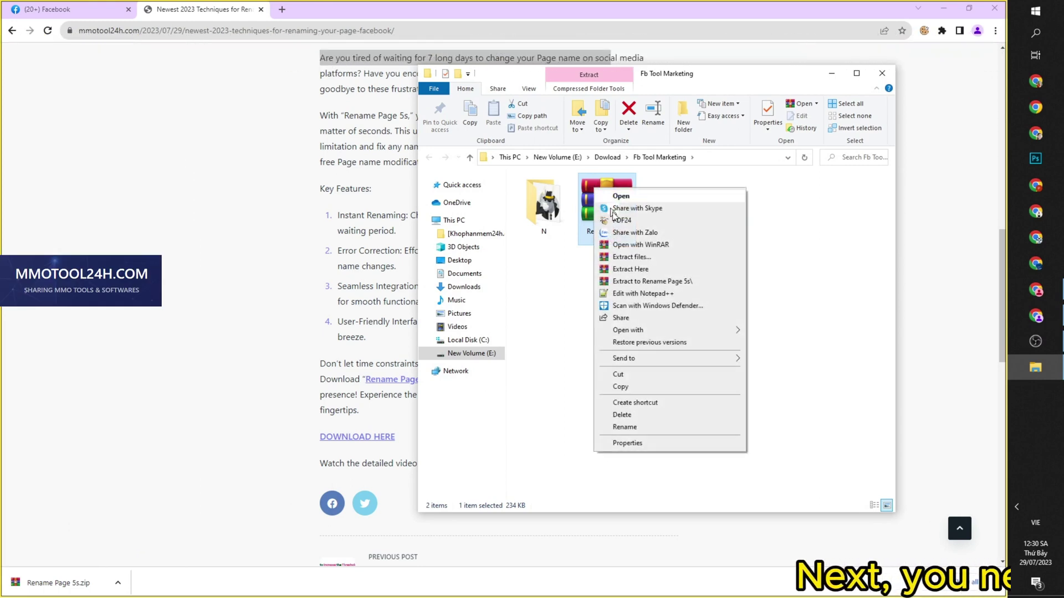
pyautogui.click(637, 269)
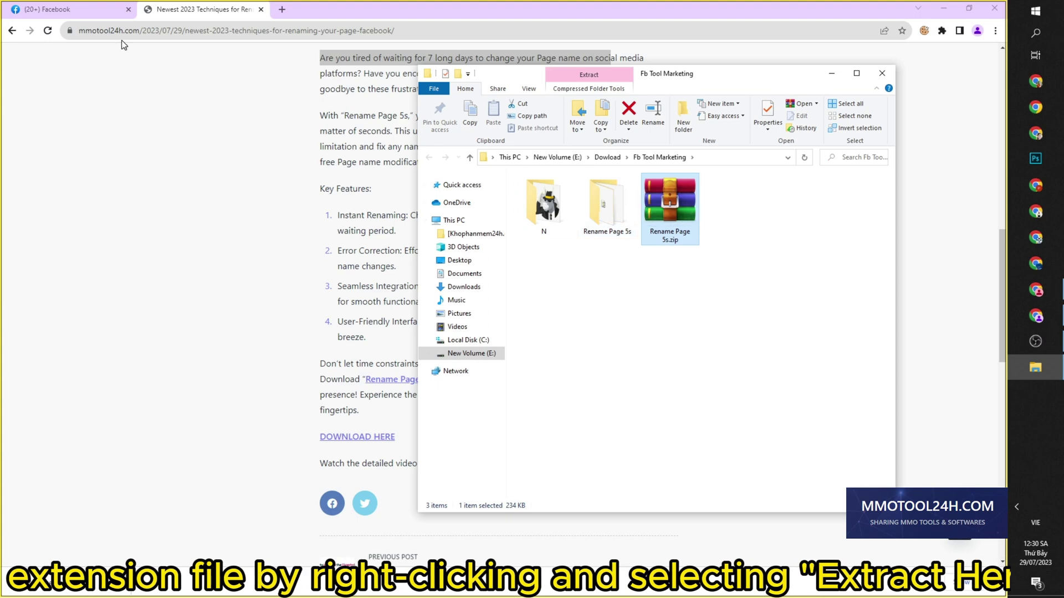
pyautogui.click(138, 101)
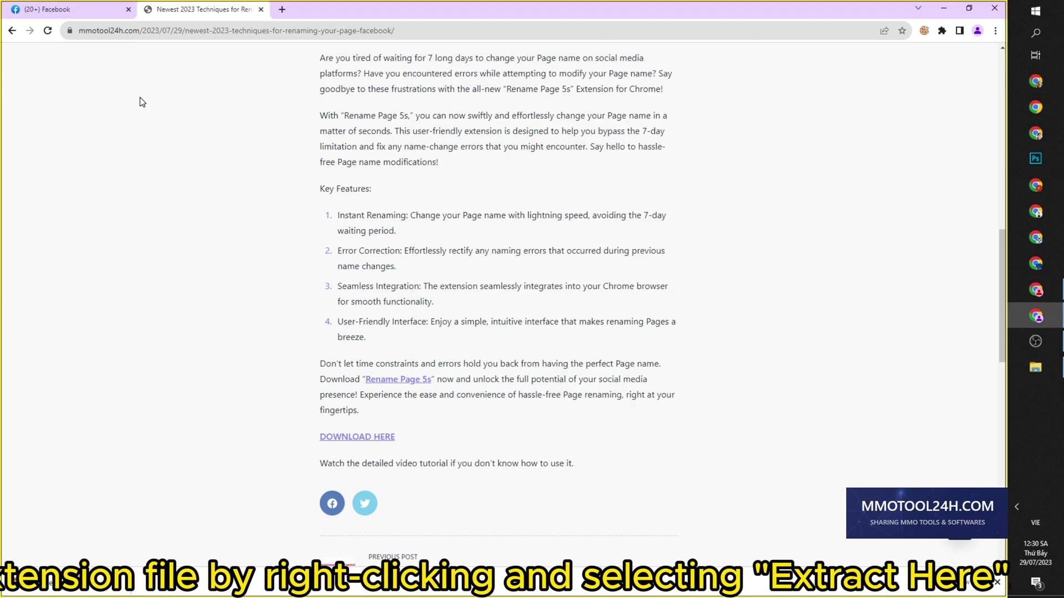
# From the Facebook tab, go to Chrome's Extensions > Manage Extensions page.
pyautogui.click(67, 12)
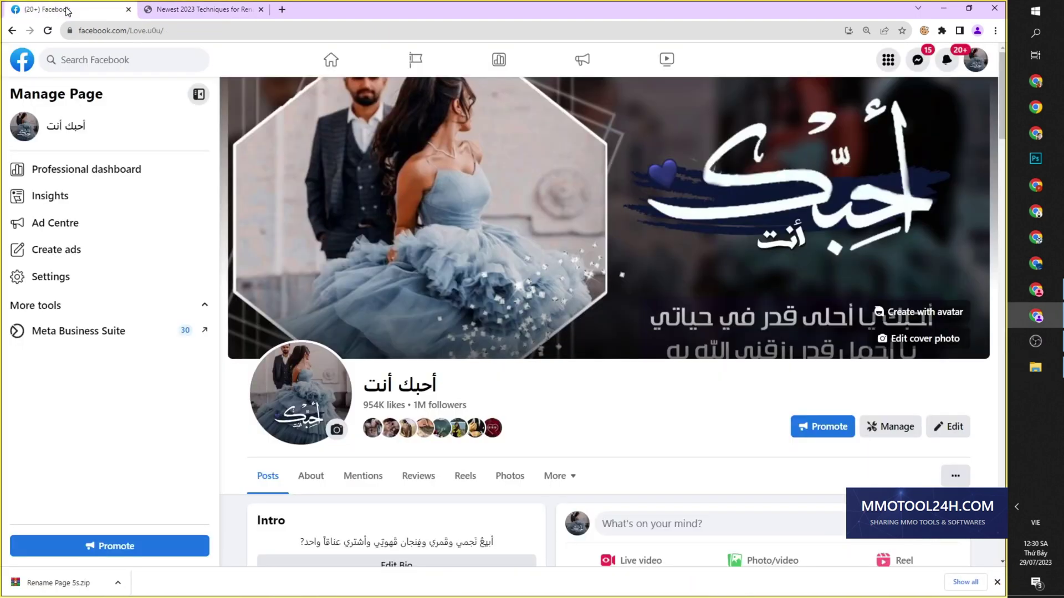
pyautogui.click(995, 31)
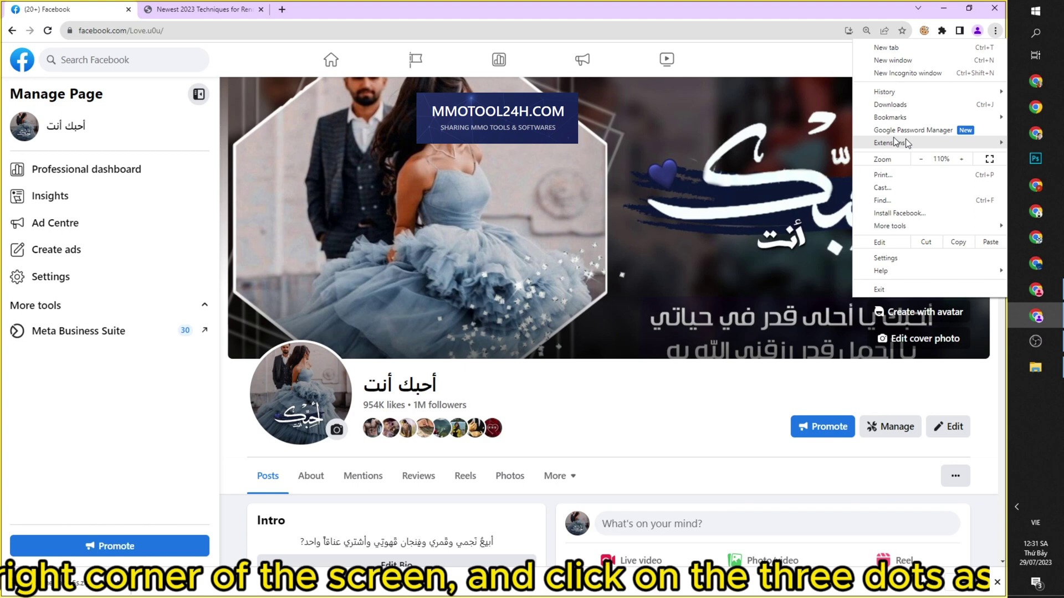
pyautogui.moveTo(890, 143)
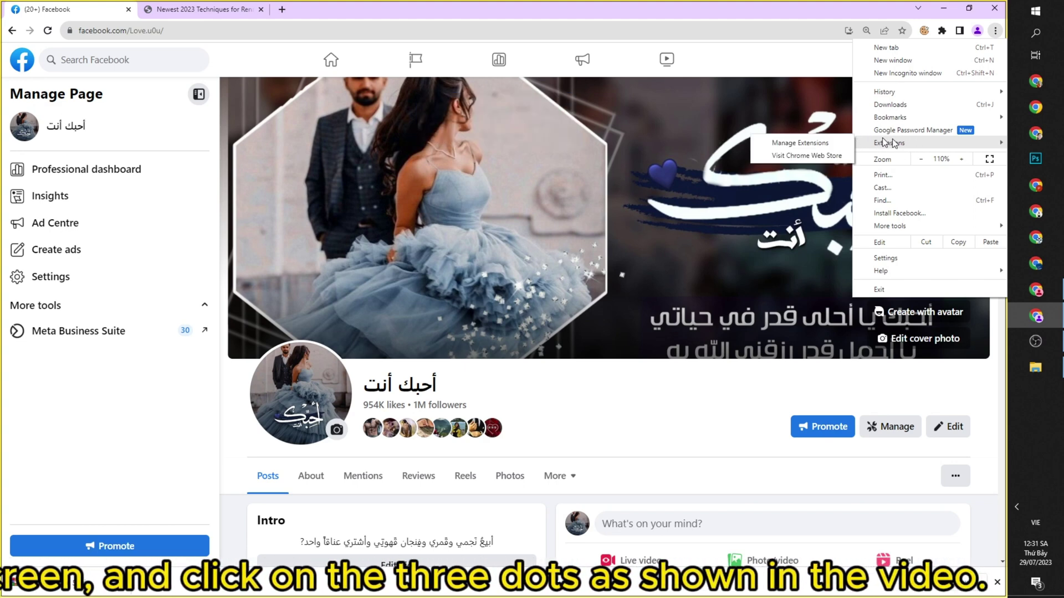
pyautogui.click(800, 143)
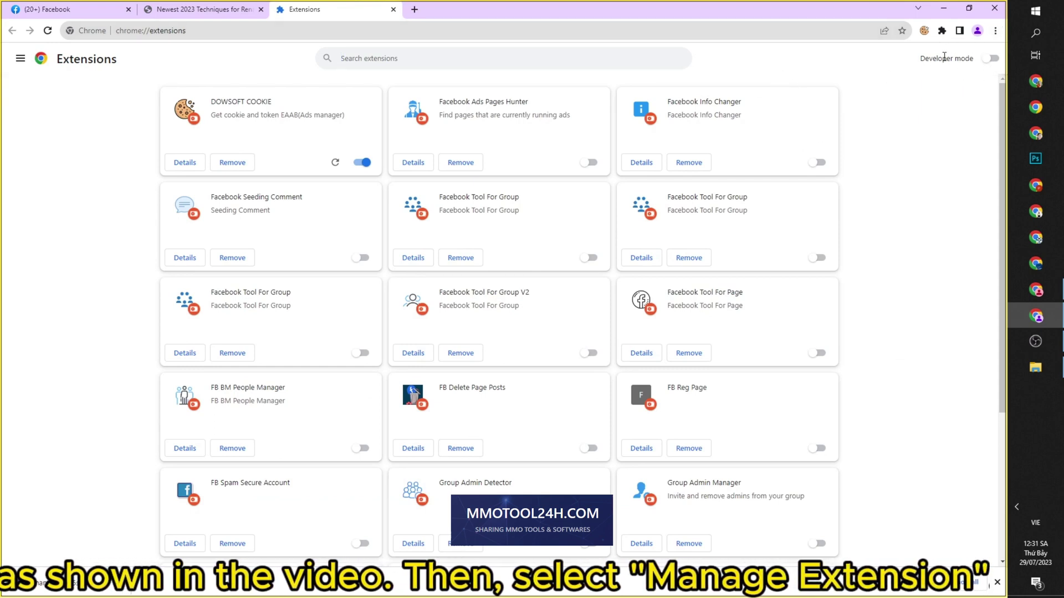
# Highlight the Developer mode label, then switch the Developer mode toggle on.
pyautogui.moveTo(946, 60); pyautogui.dragTo(973, 60)
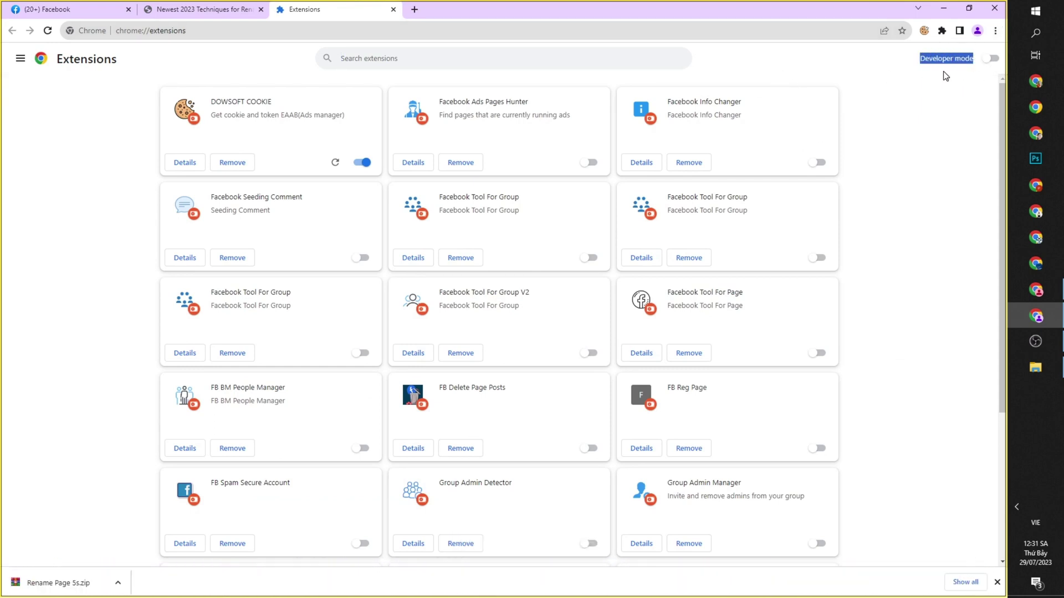
pyautogui.click(957, 89)
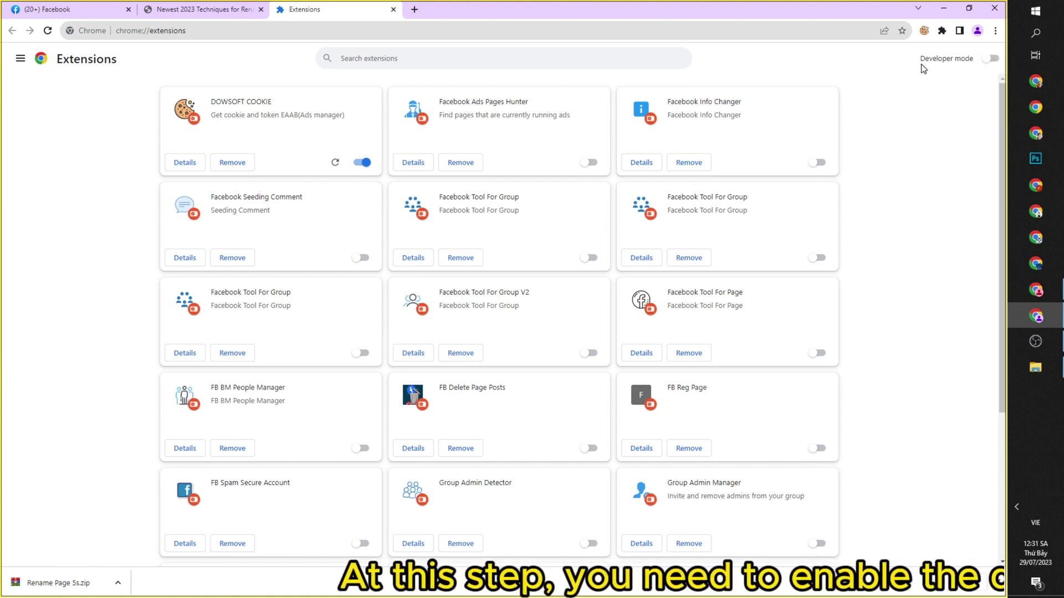
pyautogui.moveTo(938, 60); pyautogui.dragTo(973, 60)
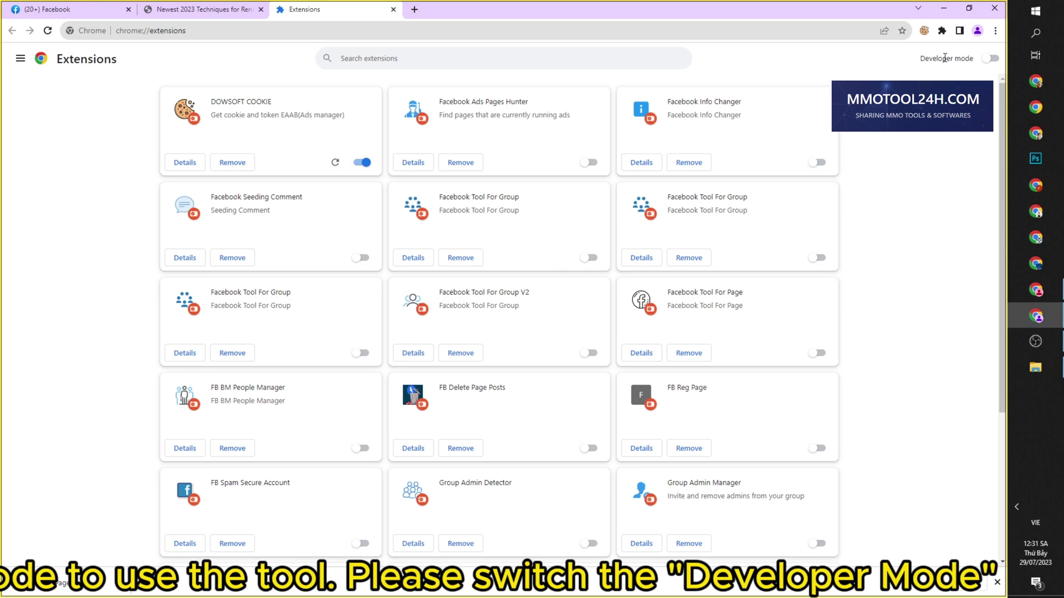
pyautogui.click(992, 60)
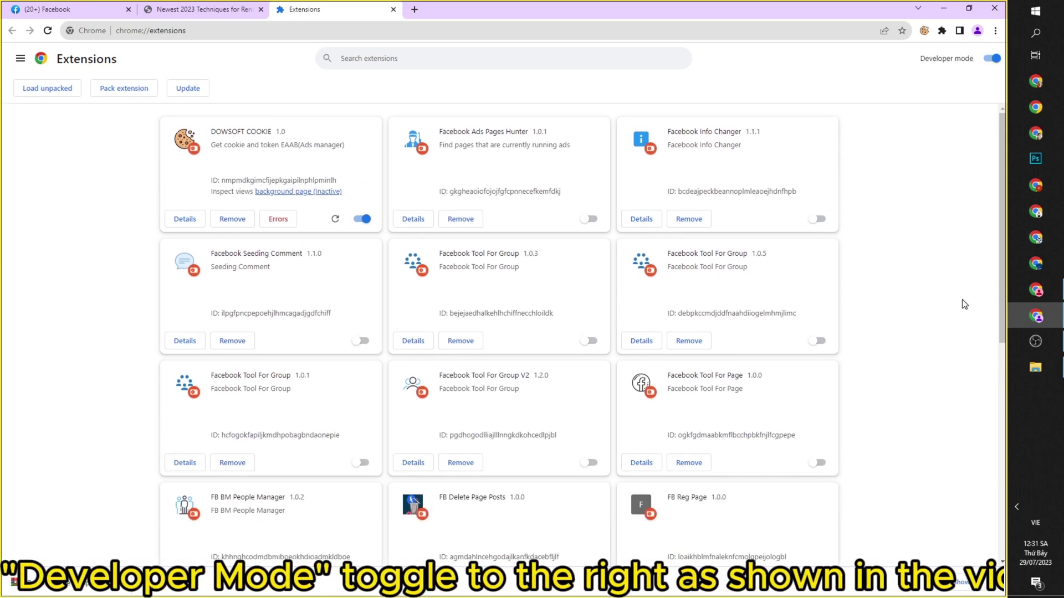
# Drag the Rename Page 5s folder from File Explorer onto the Extensions page to load it.
pyautogui.click(1035, 370)
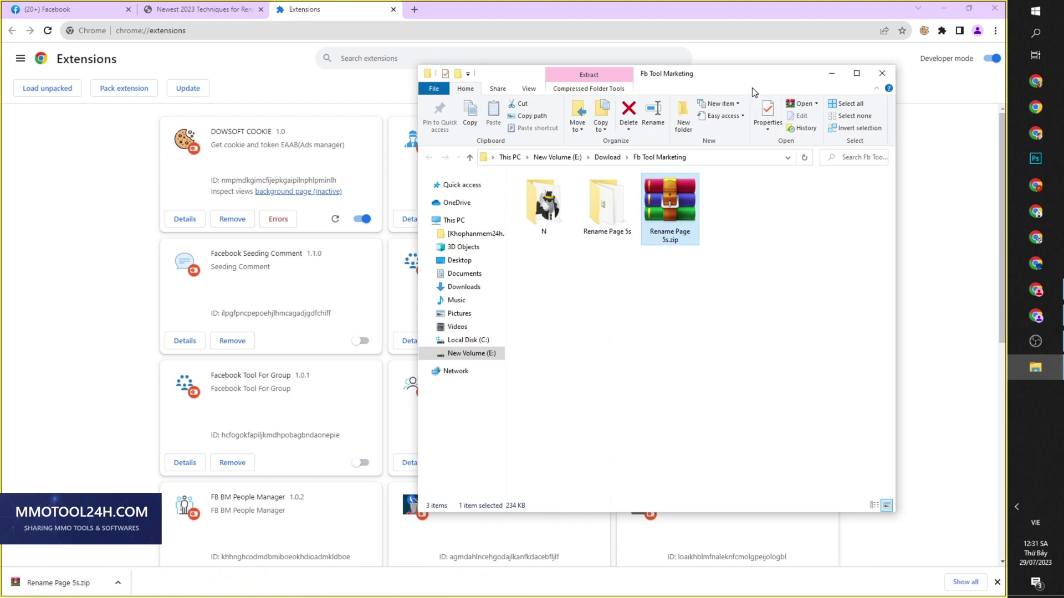
pyautogui.moveTo(752, 87); pyautogui.dragTo(879, 344)
pyautogui.click(745, 458)
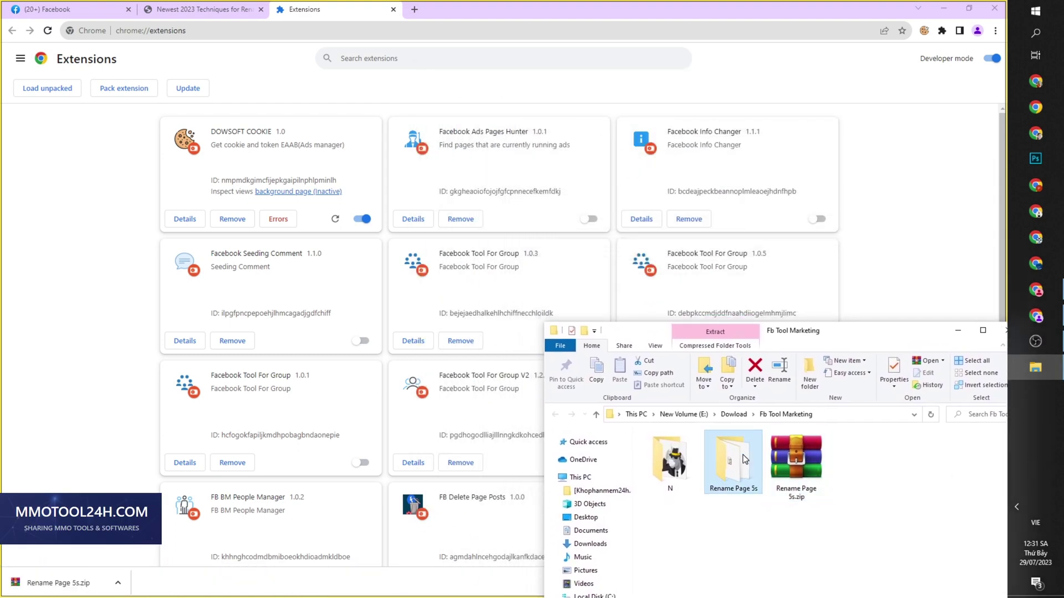
pyautogui.moveTo(723, 451)
pyautogui.mouseDown()
pyautogui.moveTo(525, 267)
pyautogui.moveTo(498, 328)
pyautogui.moveTo(498, 316)
pyautogui.mouseUp()
# Confirm Rename Page 5s appears enabled, then go back to the Facebook tab.
pyautogui.scroll(-6, 667, 288)
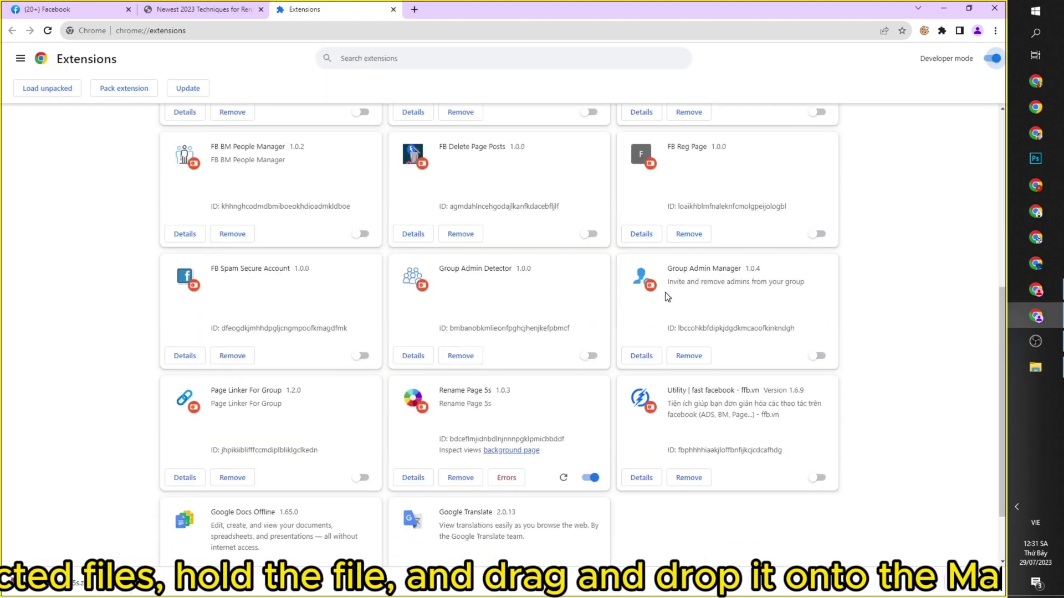
pyautogui.moveTo(440, 393); pyautogui.dragTo(503, 393)
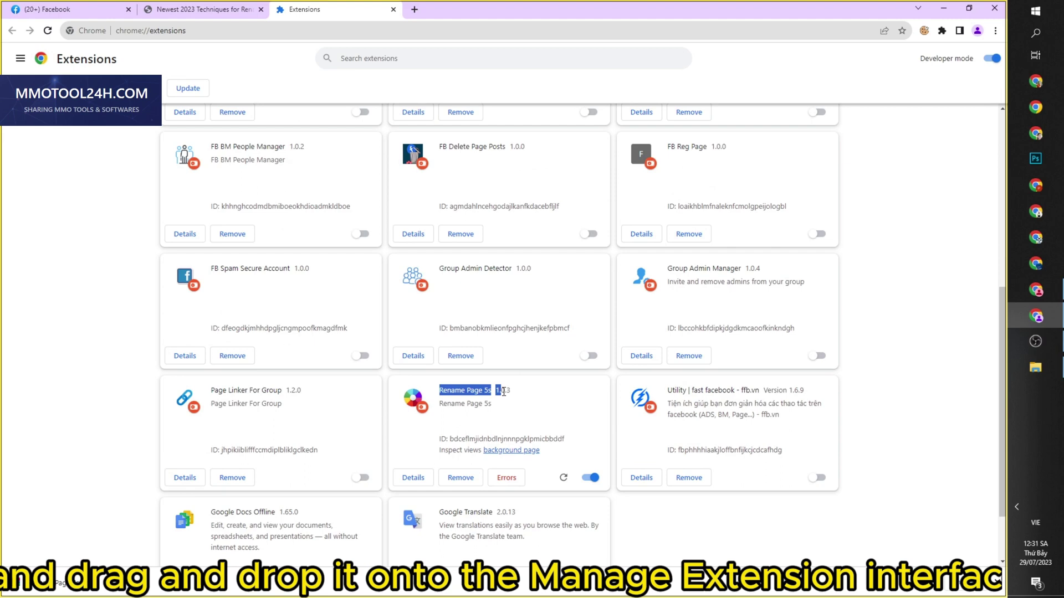
pyautogui.click(521, 399)
pyautogui.scroll(6, 516, 341)
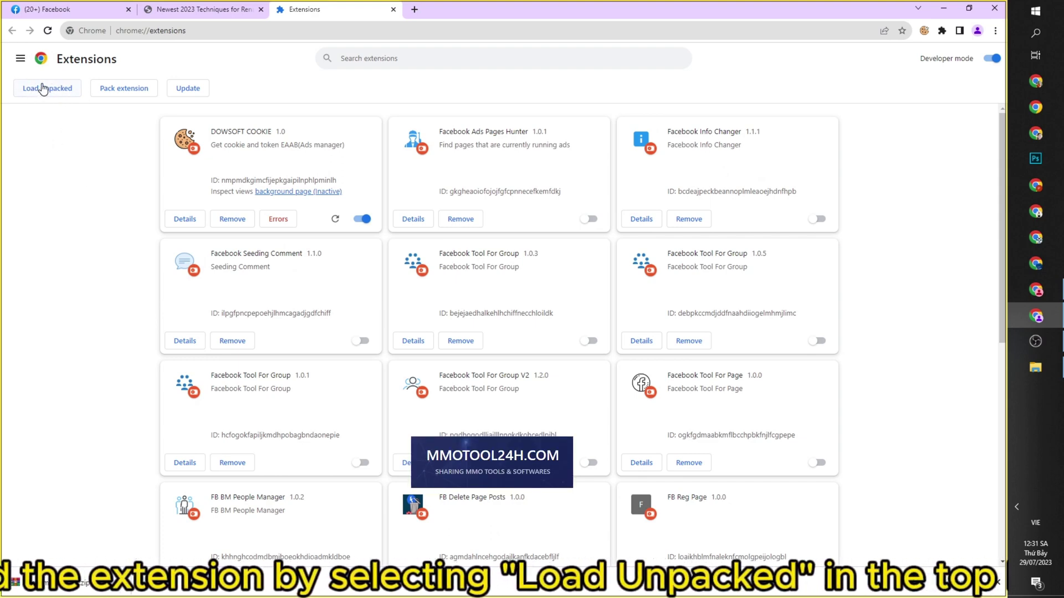
pyautogui.click(77, 9)
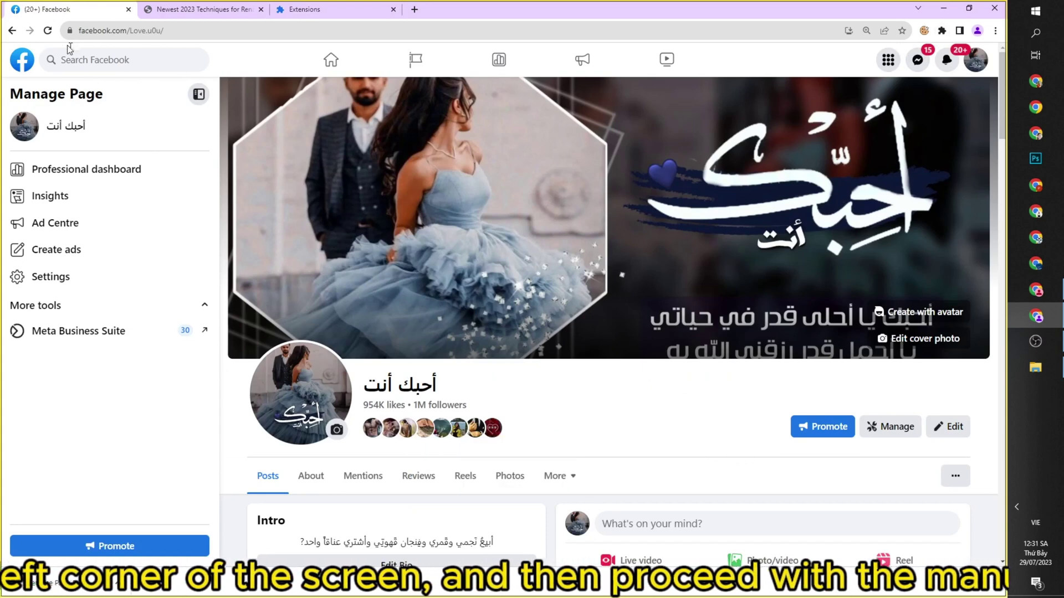
# Reload the Facebook Page and pin the Rename Page 5s extension to the toolbar.
pyautogui.click(48, 33)
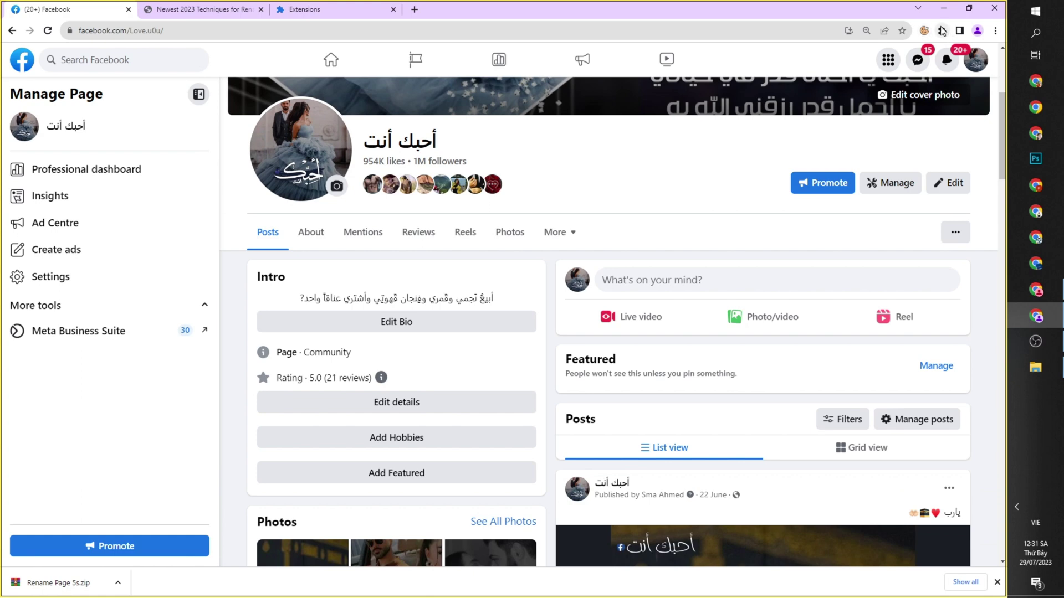
pyautogui.click(942, 32)
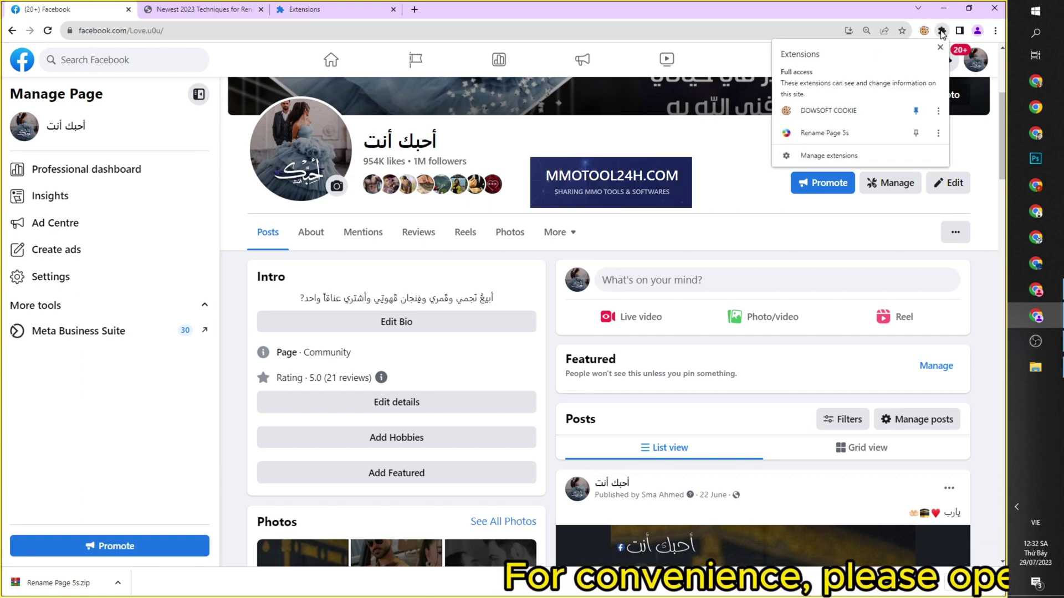
pyautogui.click(942, 32)
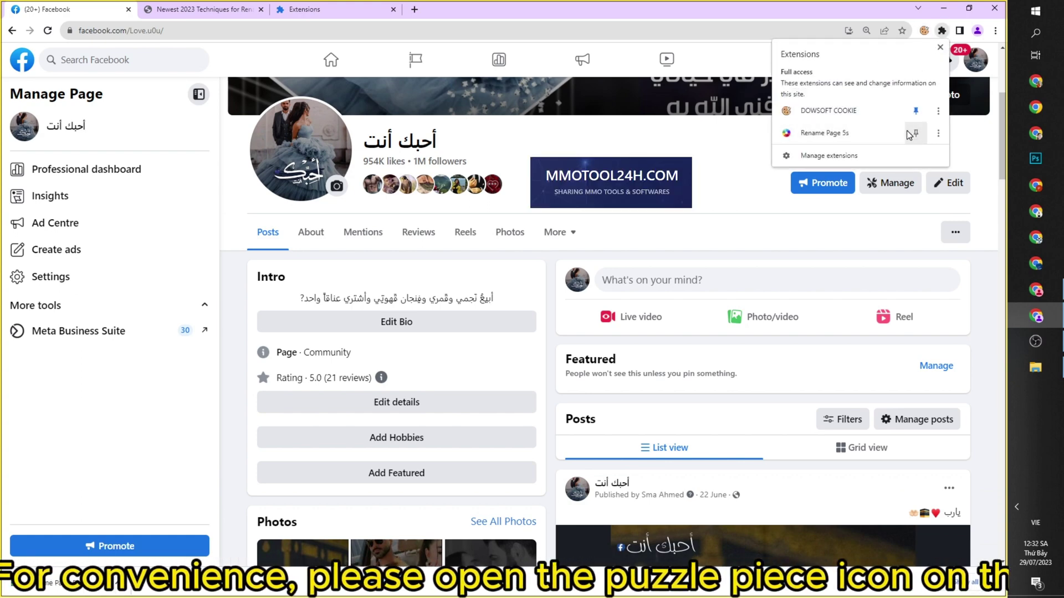
pyautogui.click(916, 133)
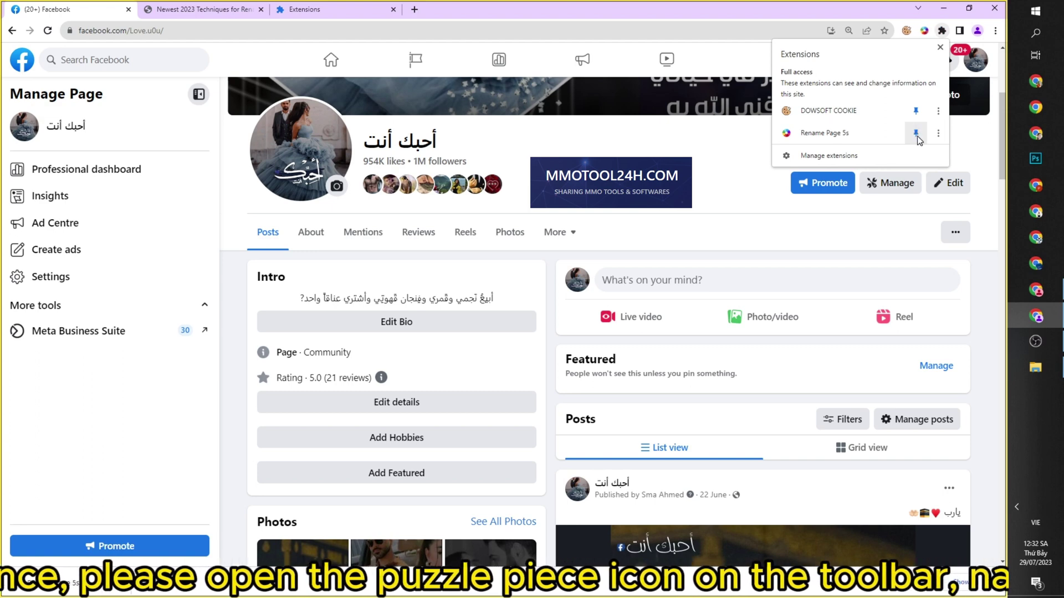
# Open the Rename Page 5s form and move its tab beside the Facebook tab.
pyautogui.click(924, 32)
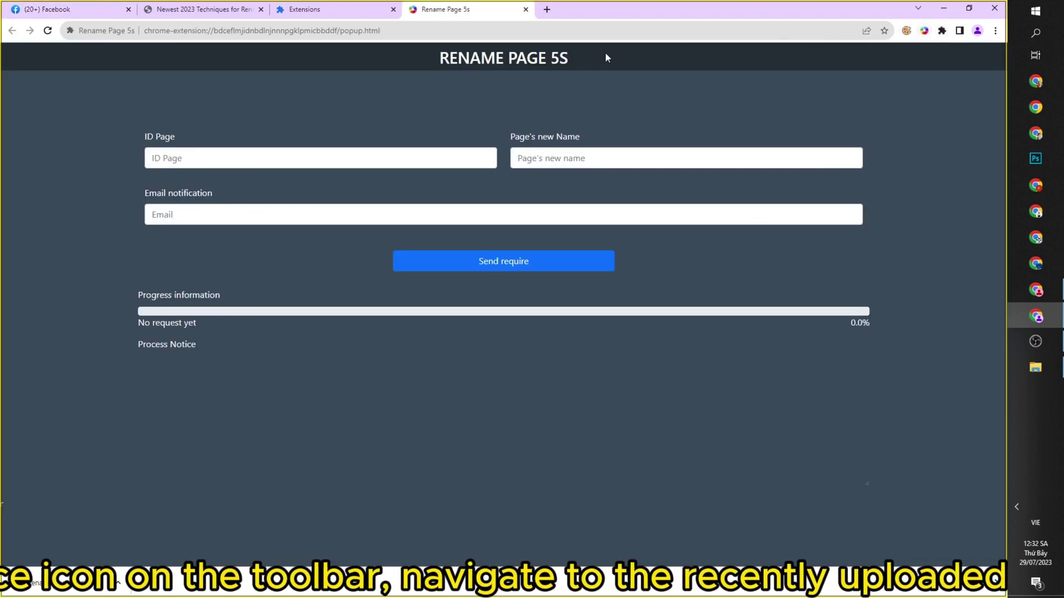
pyautogui.moveTo(475, 9); pyautogui.dragTo(242, 5)
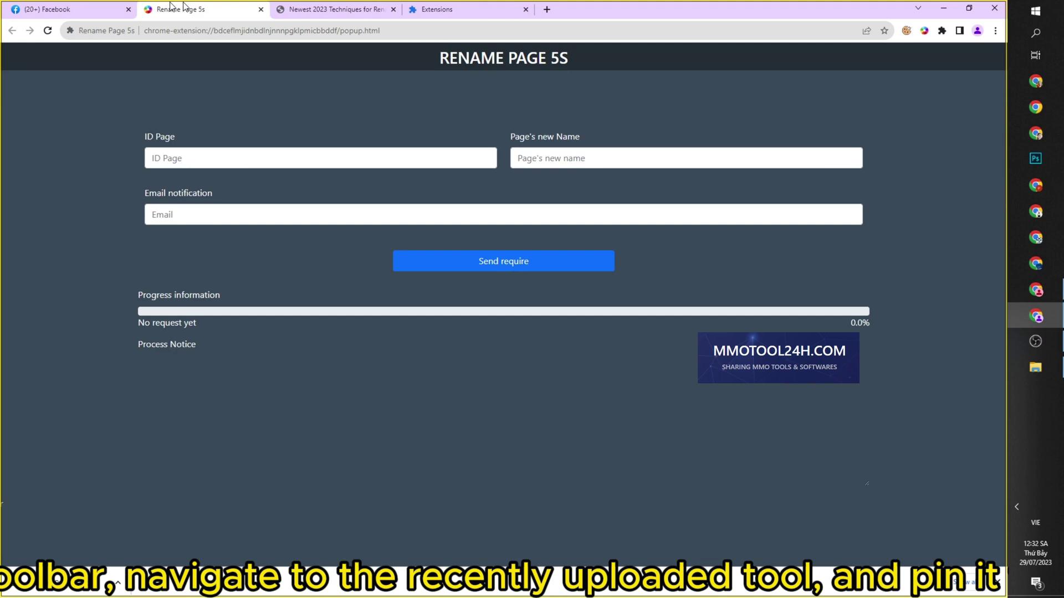
pyautogui.click(70, 7)
pyautogui.click(237, 6)
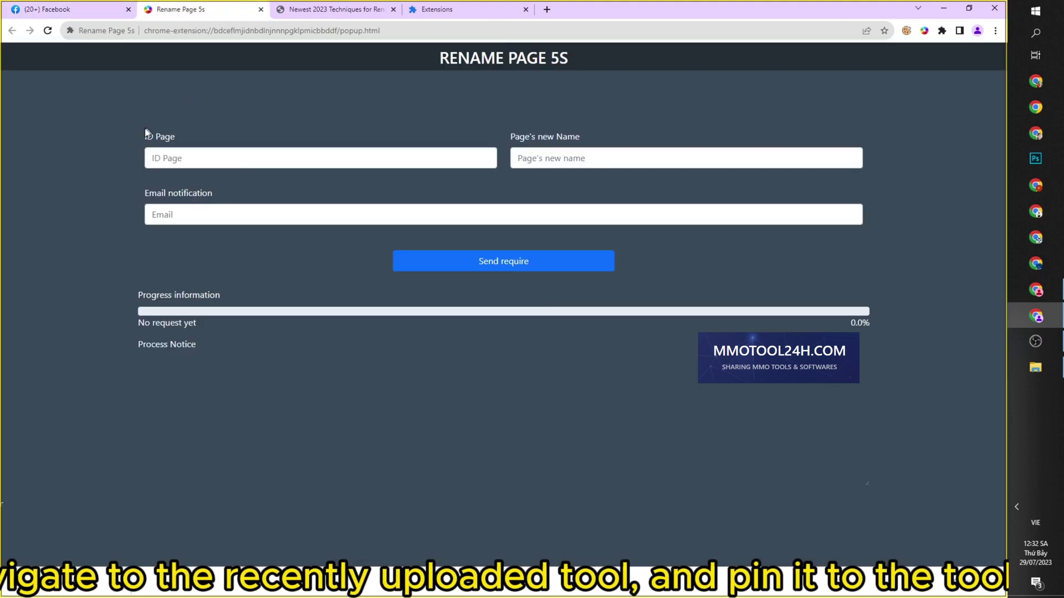
# Copy the Page's username from the Facebook address bar.
pyautogui.click(98, 10)
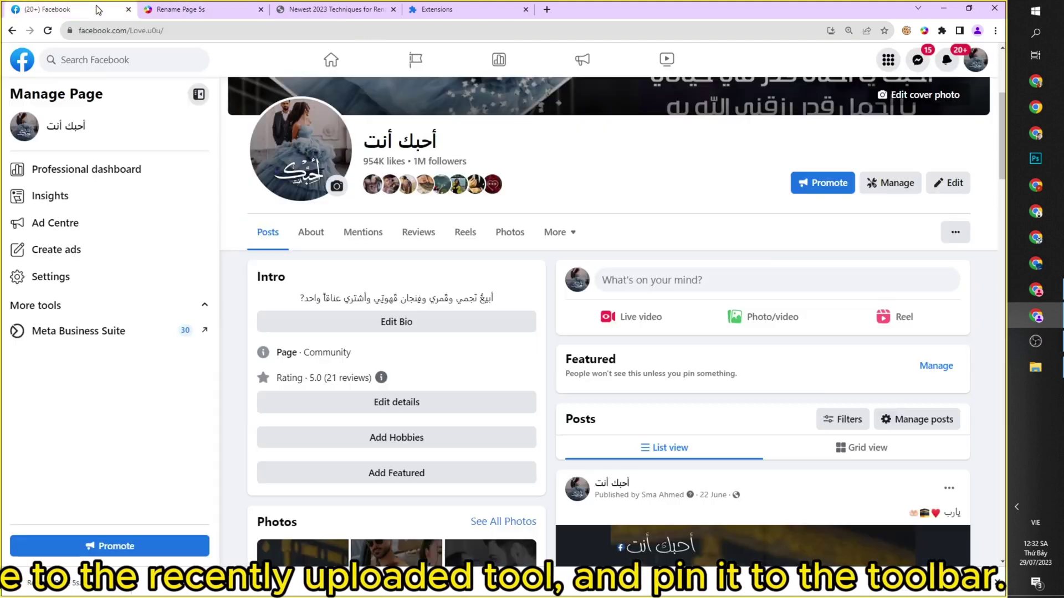
pyautogui.moveTo(130, 32); pyautogui.dragTo(155, 31)
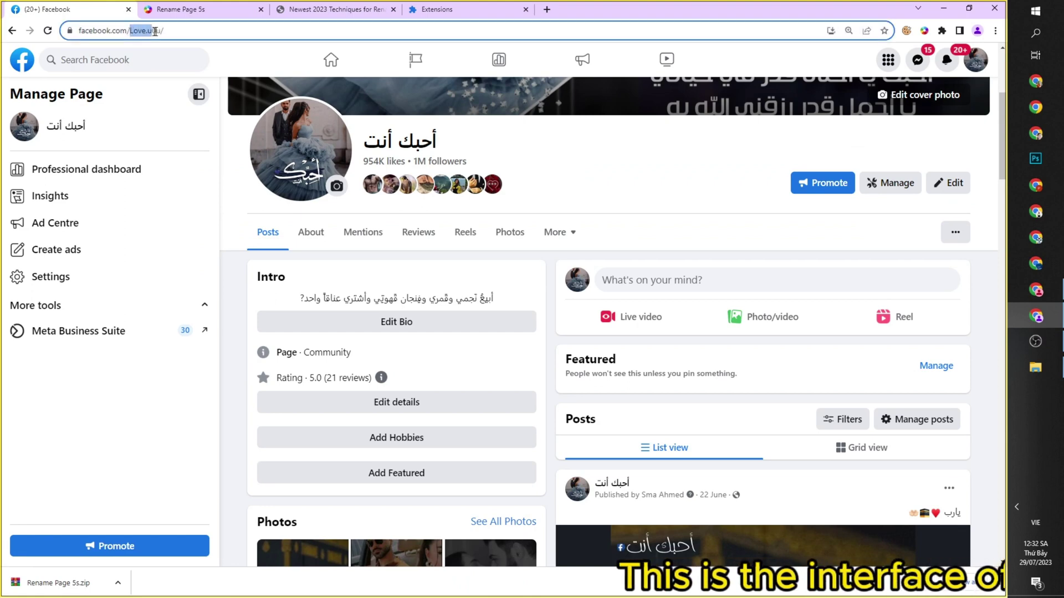
pyautogui.rightClick(183, 33)
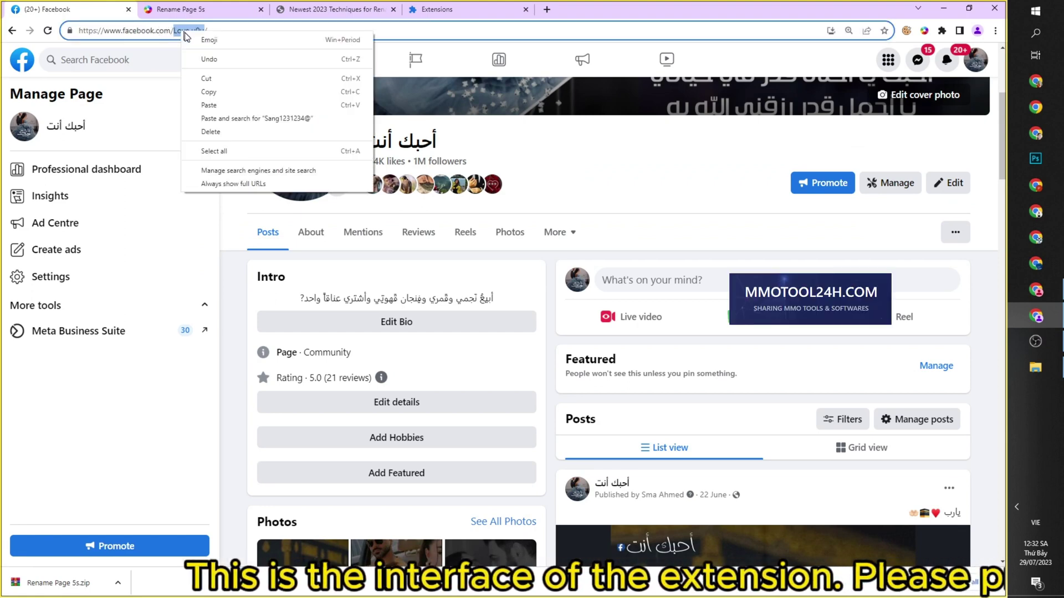
pyautogui.click(217, 94)
pyautogui.click(208, 9)
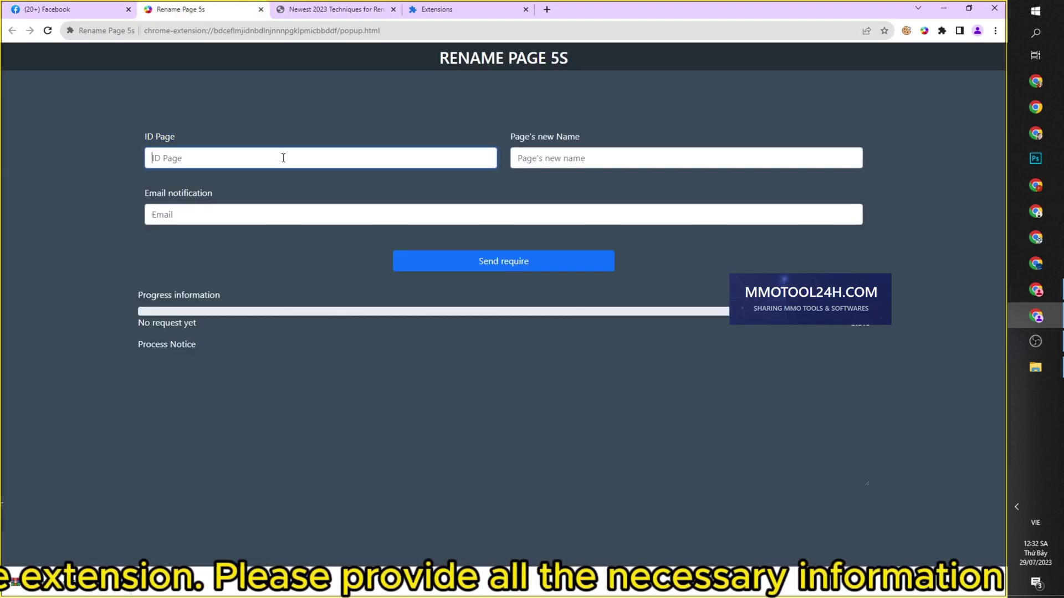
# Enter 'AI Marketing Wizards' as the Page's new name from the autocomplete suggestion.
pyautogui.click(598, 158)
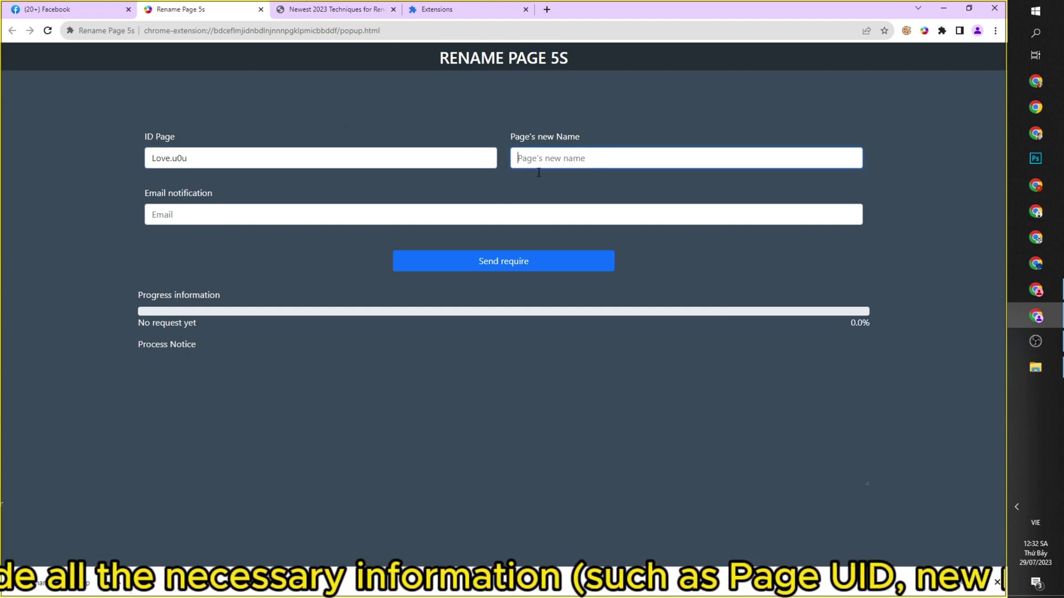
pyautogui.click(585, 156)
pyautogui.click(561, 295)
pyautogui.click(275, 208)
pyautogui.write('david')
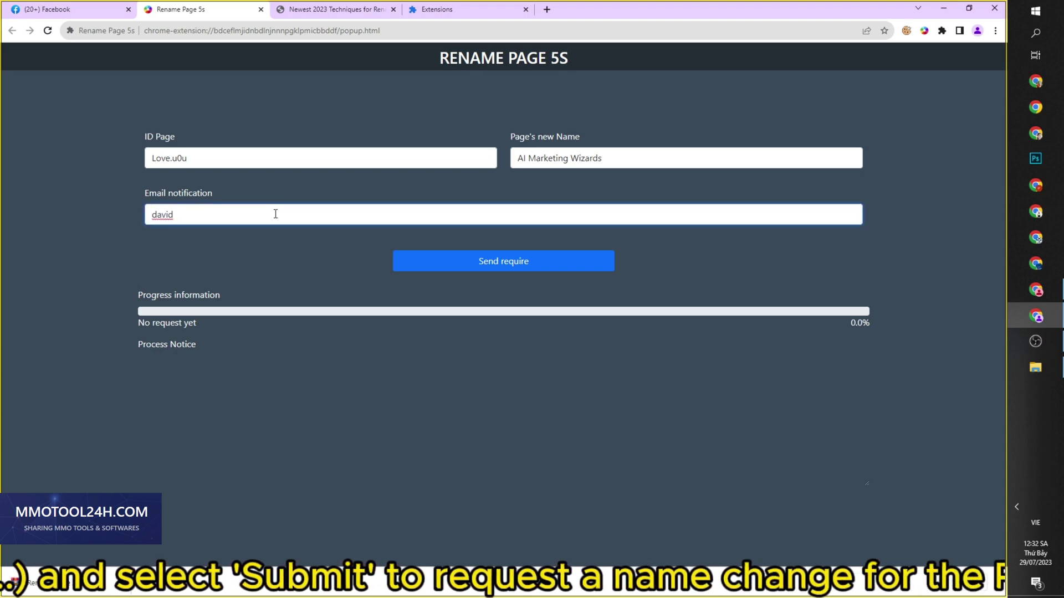
# Type the notification email address into the Email notification field.
pyautogui.write('joim')
pyautogui.press('BackSpace')
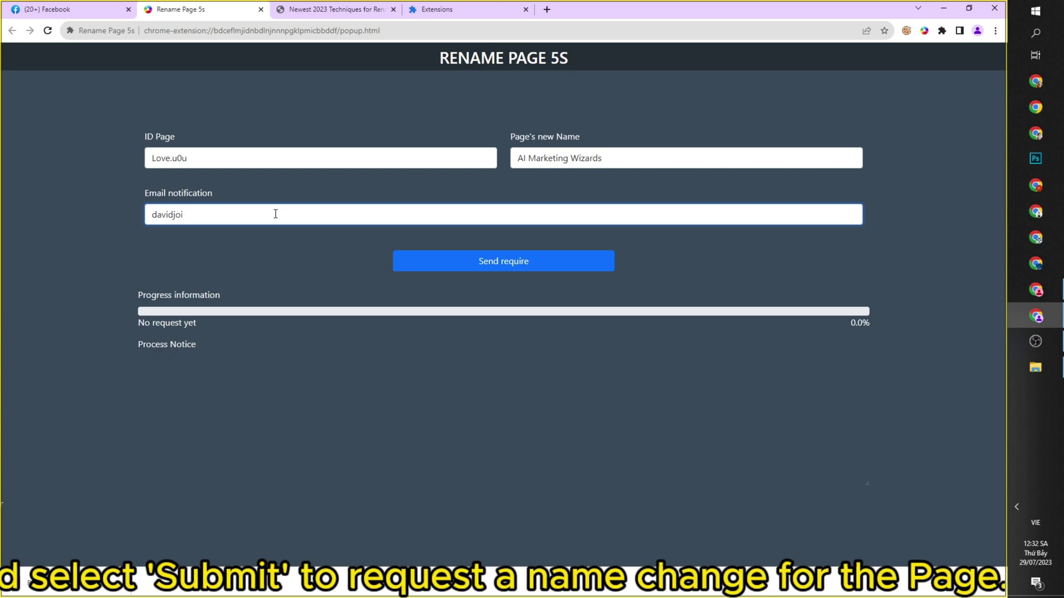
pyautogui.write('n1992')
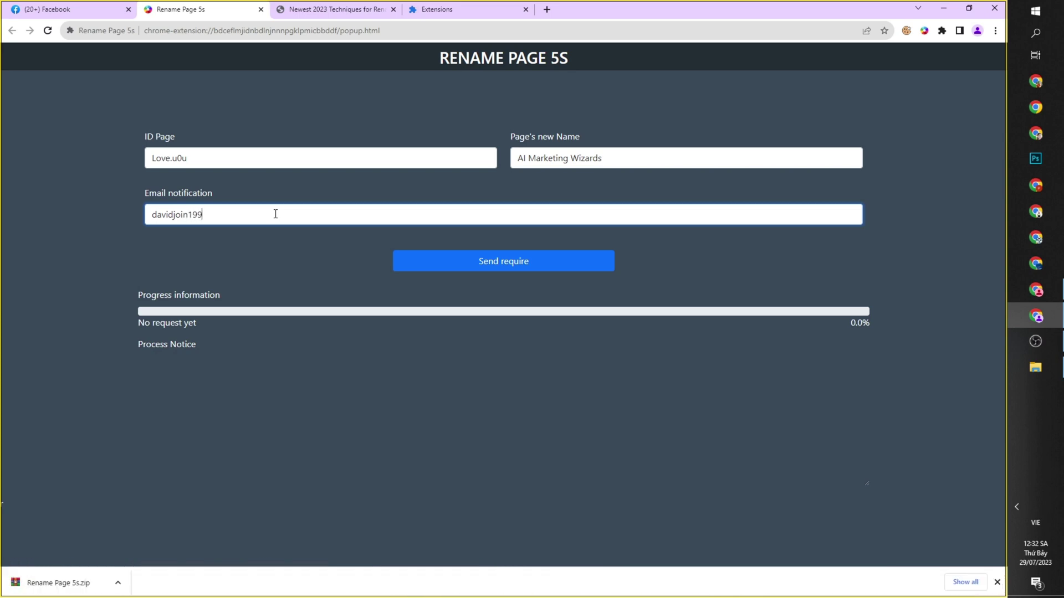
pyautogui.write('#')
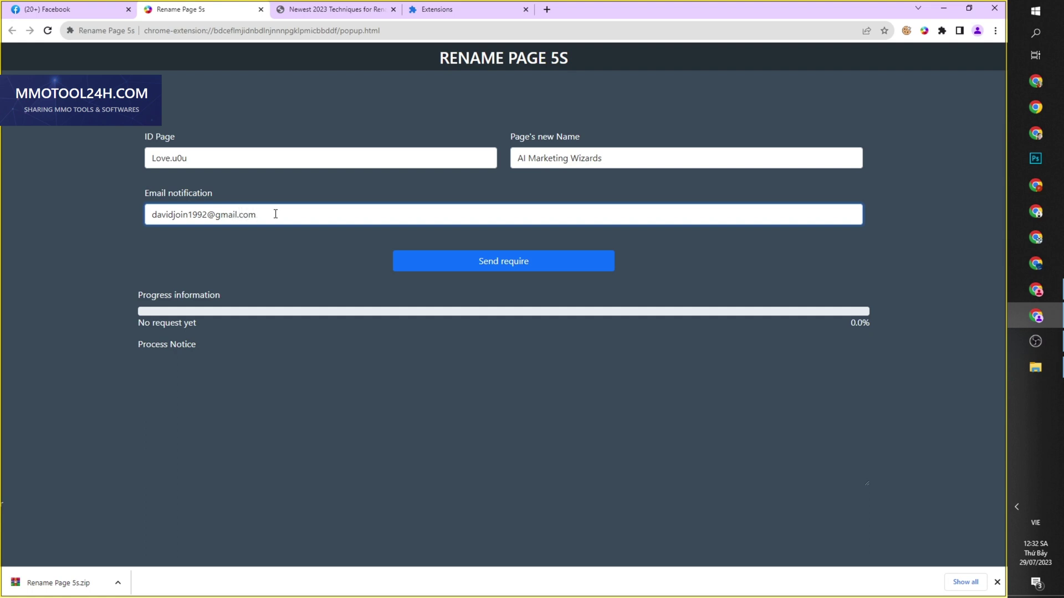
pyautogui.moveTo(217, 198); pyautogui.dragTo(177, 191)
pyautogui.click(276, 242)
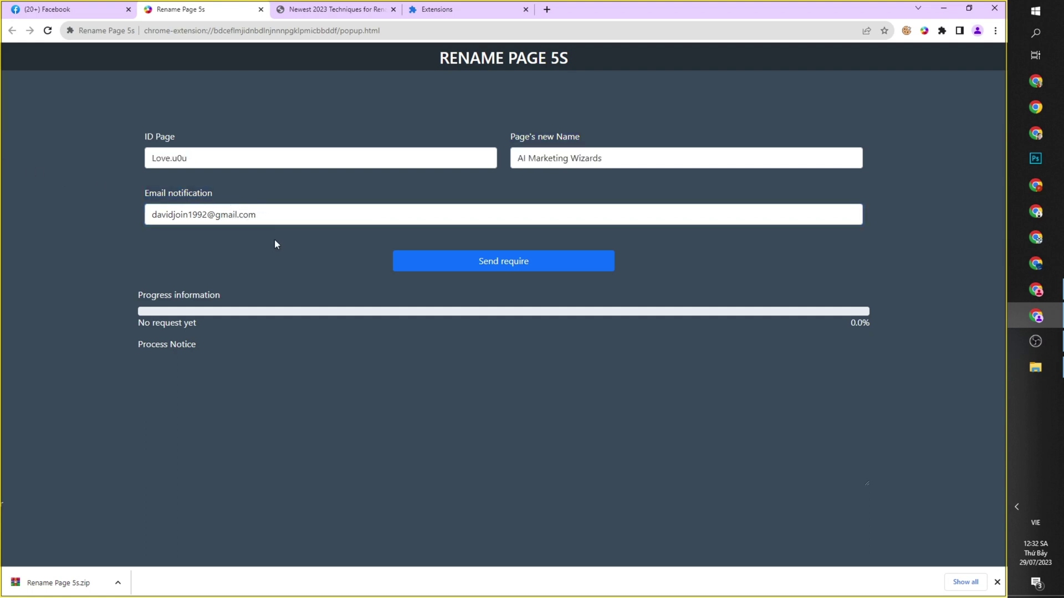
# Send the rename request for Love.u0u and follow its progress to 100% success.
pyautogui.click(508, 262)
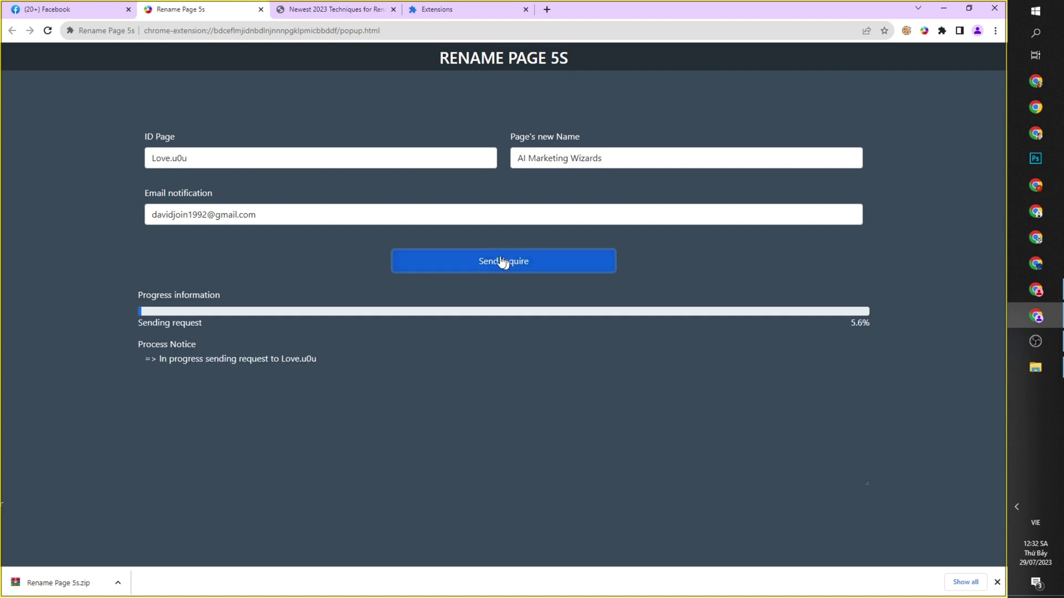
pyautogui.moveTo(137, 295); pyautogui.dragTo(240, 305)
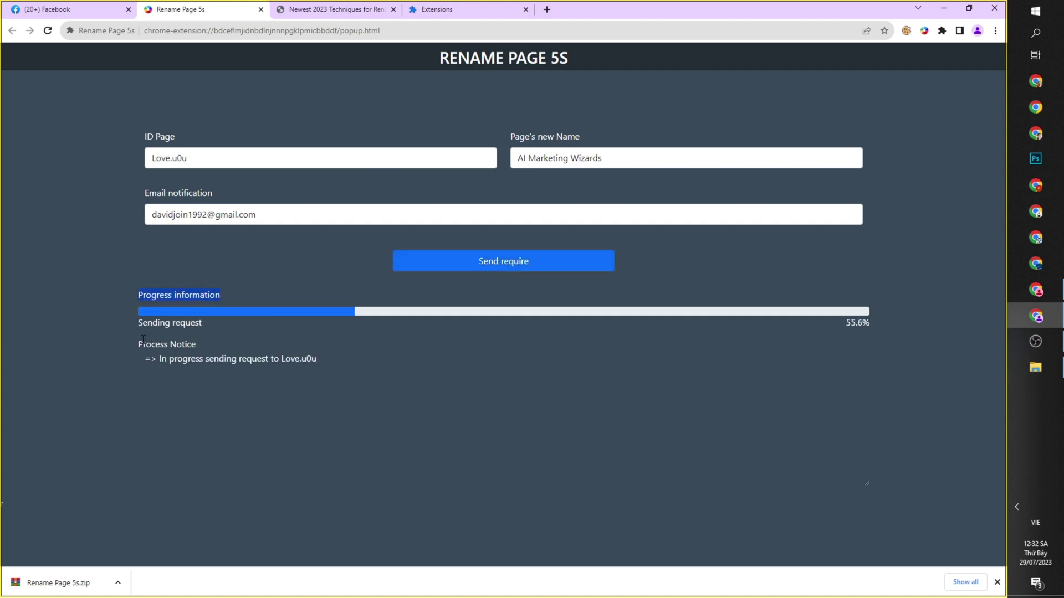
pyautogui.moveTo(137, 344); pyautogui.dragTo(197, 344)
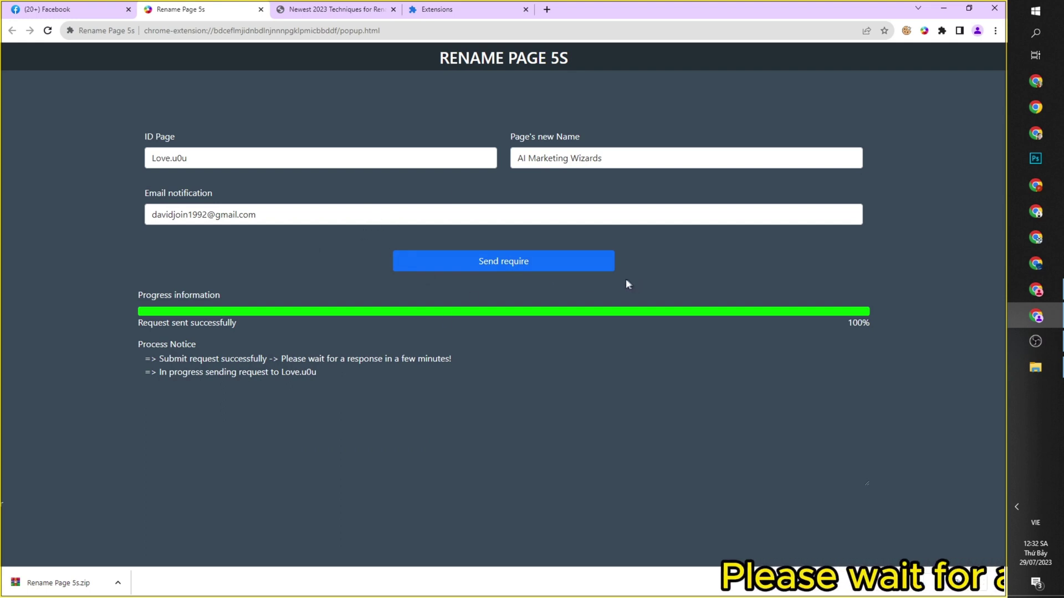
# Reload the Facebook Page and highlight 'AI Marketing Wizards' in the header and side panel.
pyautogui.click(97, 10)
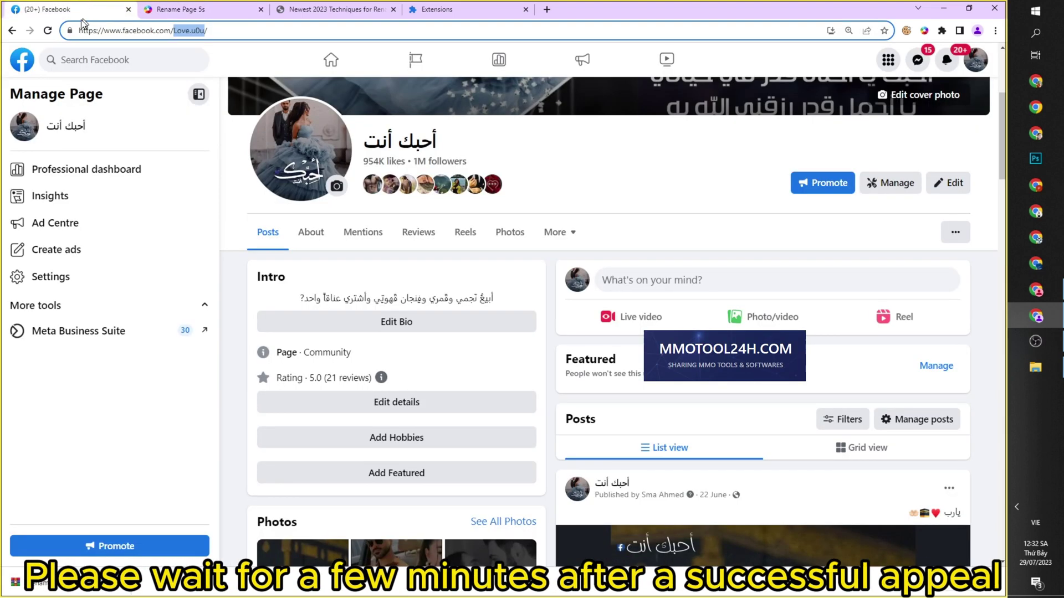
pyautogui.click(47, 30)
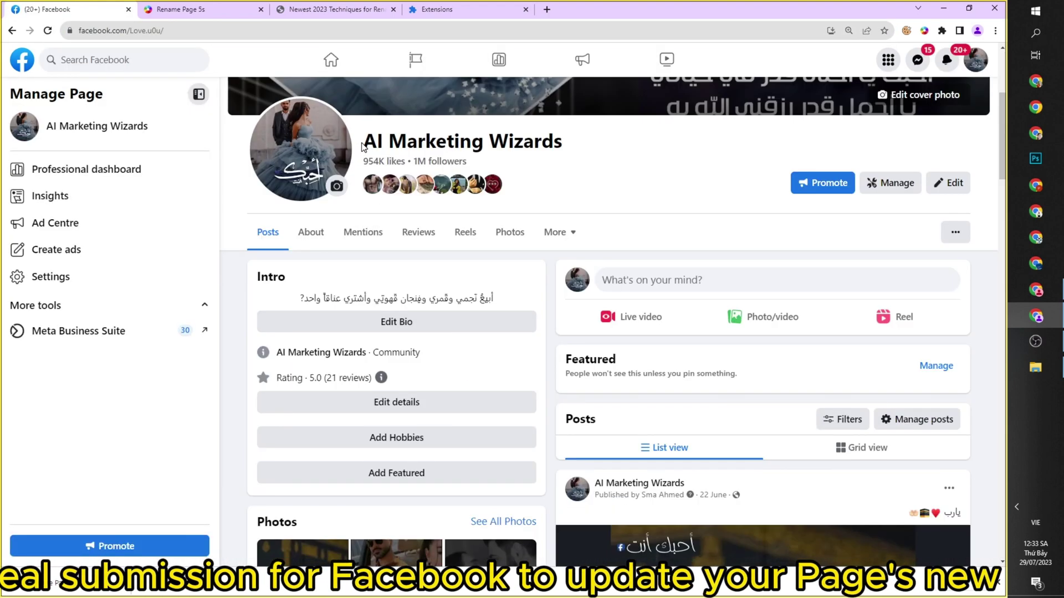
pyautogui.moveTo(362, 143); pyautogui.dragTo(595, 146)
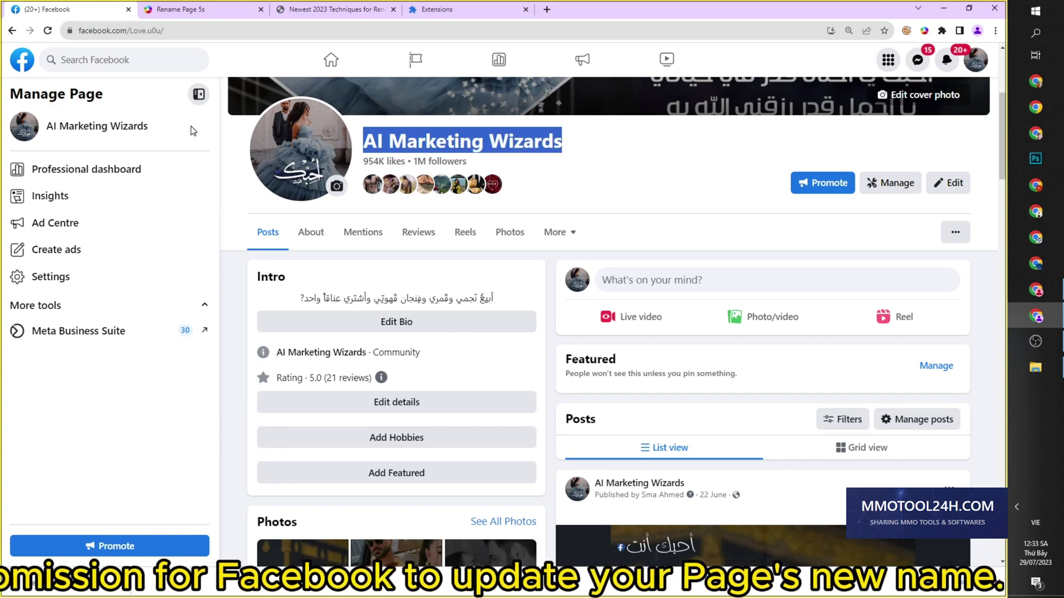
pyautogui.moveTo(193, 131); pyautogui.dragTo(59, 127)
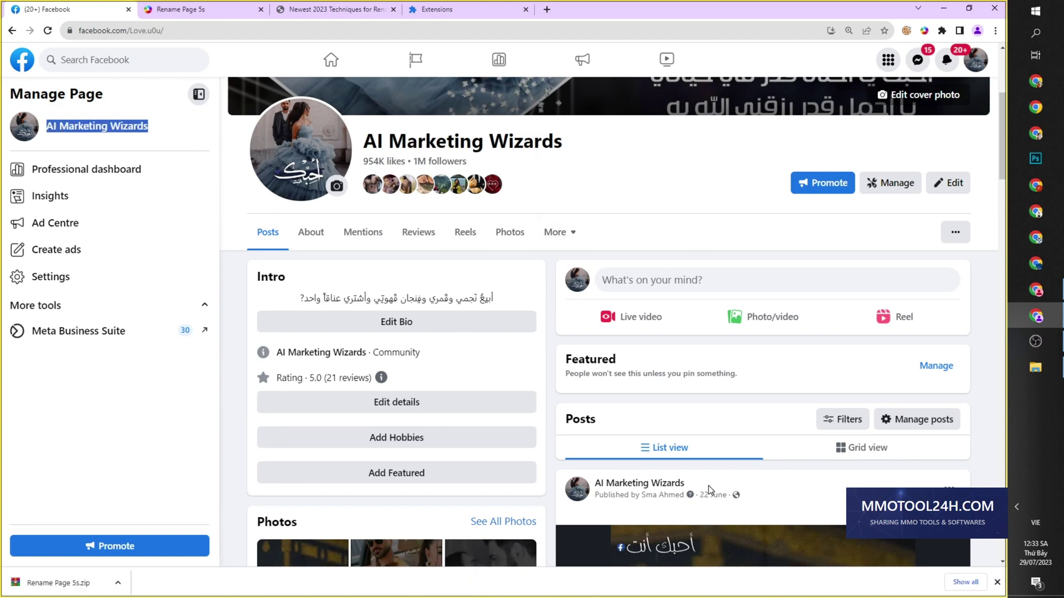
pyautogui.moveTo(704, 487); pyautogui.dragTo(396, 474)
pyautogui.click(831, 482)
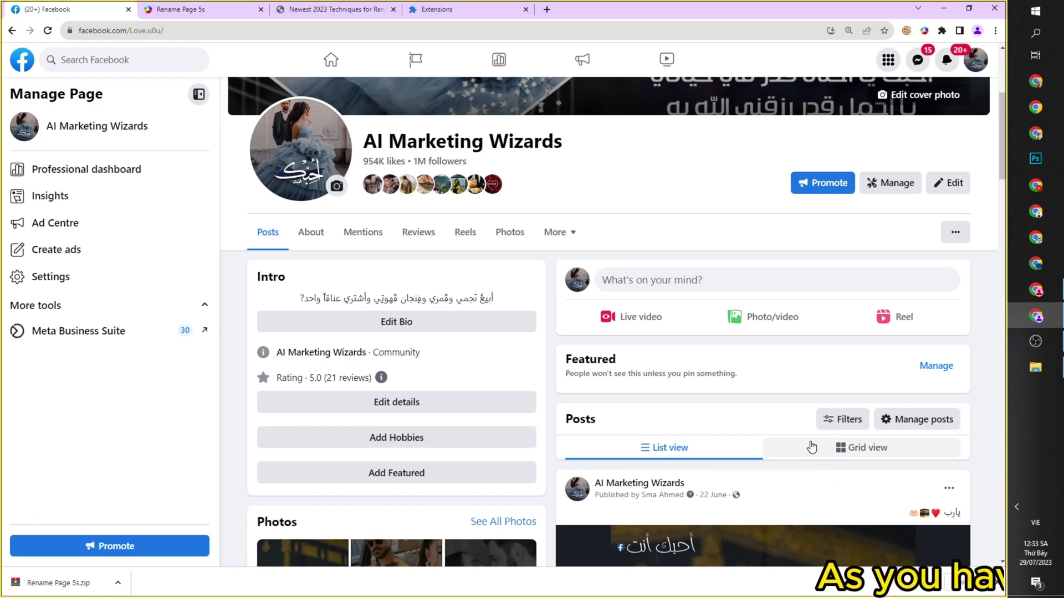
# Reload again and scroll the profile to confirm the 'AI Marketing Wizards' name persists.
pyautogui.scroll(-5, 812, 446)
pyautogui.scroll(3, 811, 444)
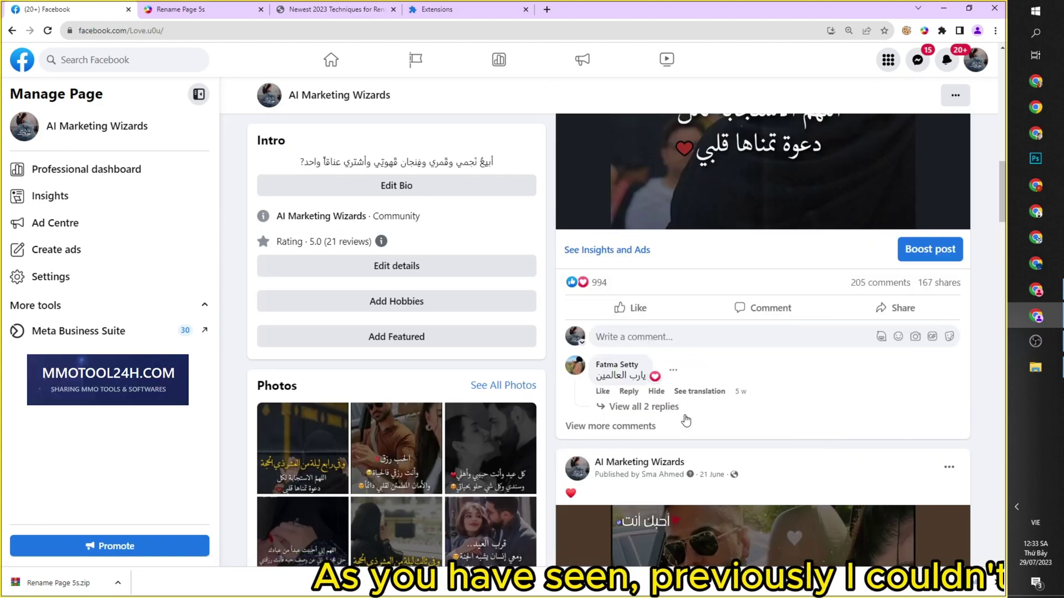
pyautogui.scroll(2, 756, 341)
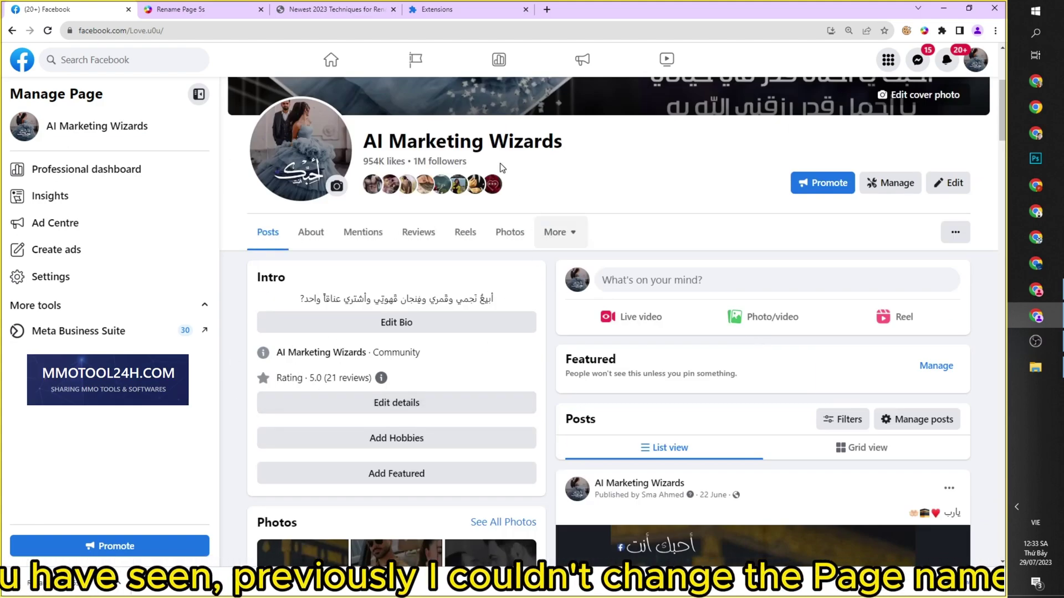
pyautogui.moveTo(569, 145); pyautogui.dragTo(363, 141)
pyautogui.click(669, 152)
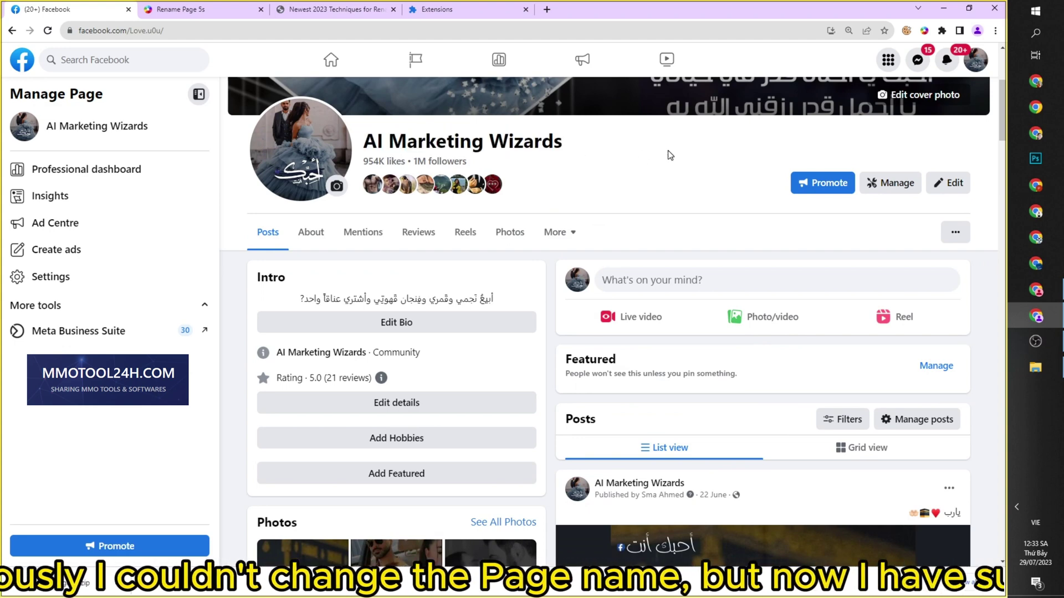
pyautogui.click(48, 31)
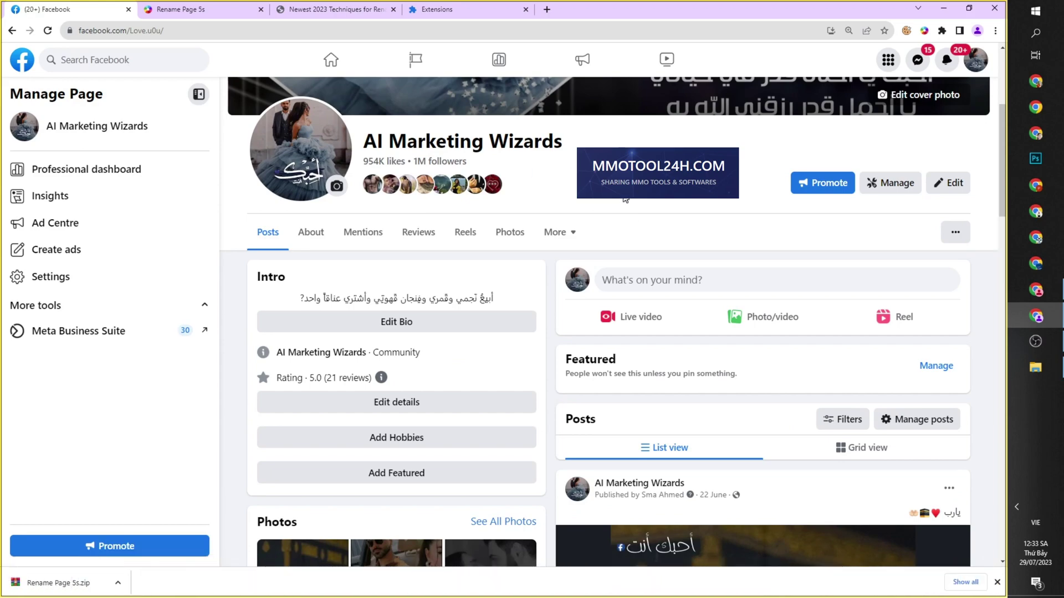
pyautogui.scroll(-5, 664, 240)
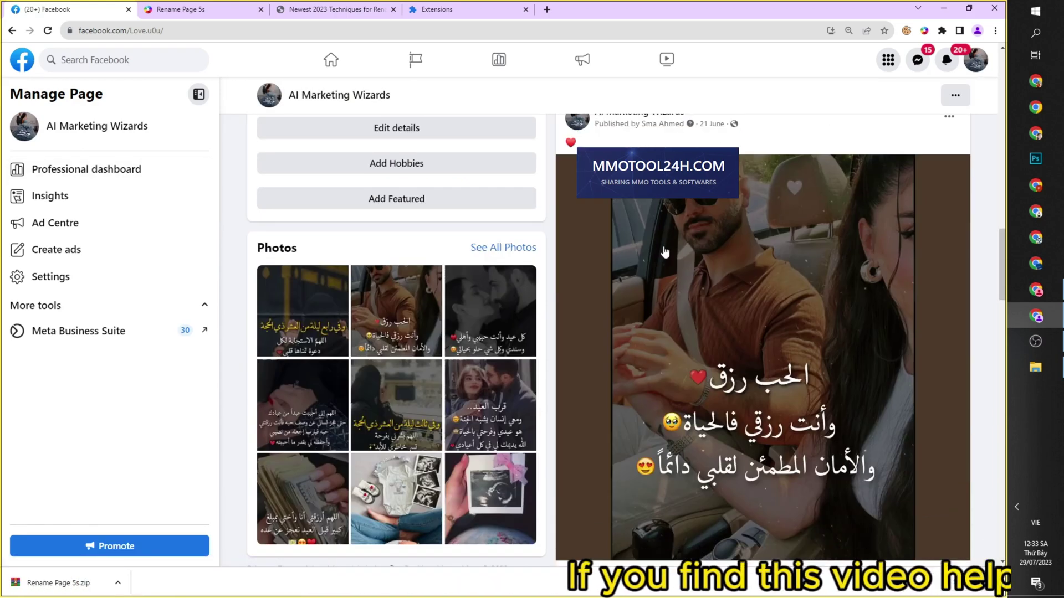
pyautogui.scroll(5, 664, 248)
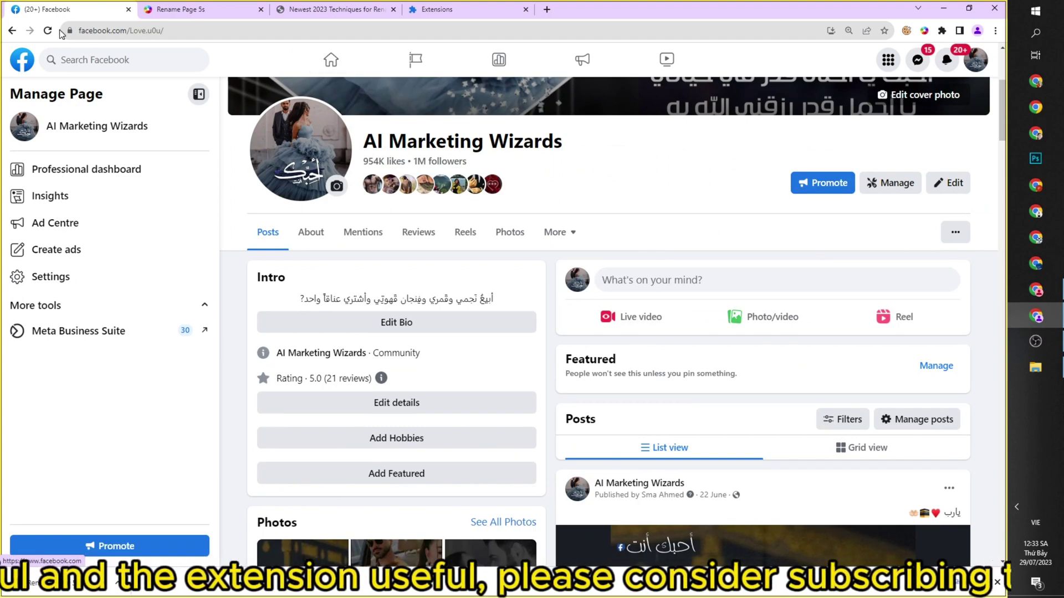
pyautogui.press('F5')
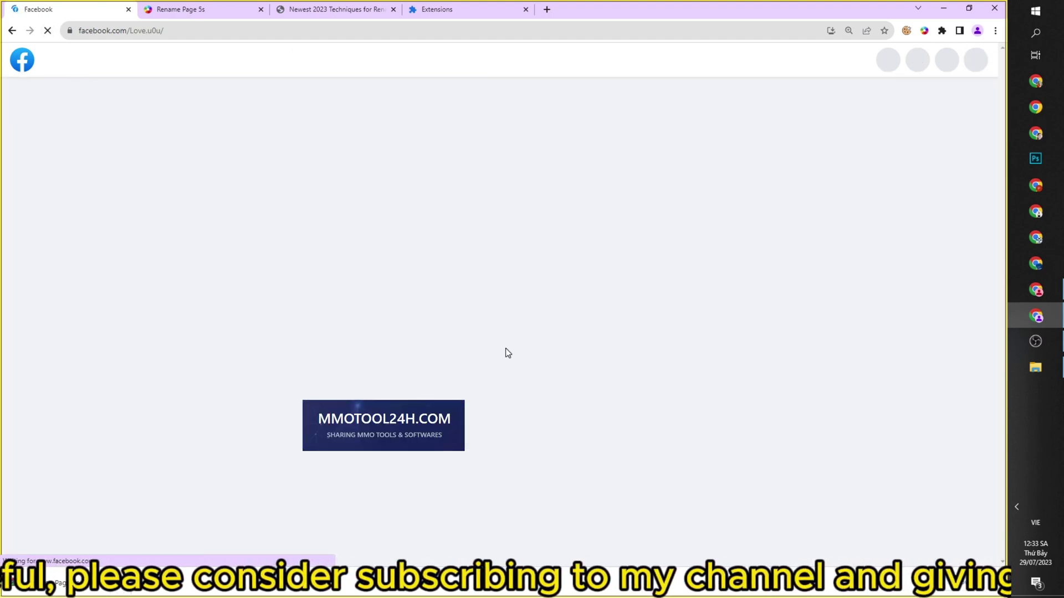